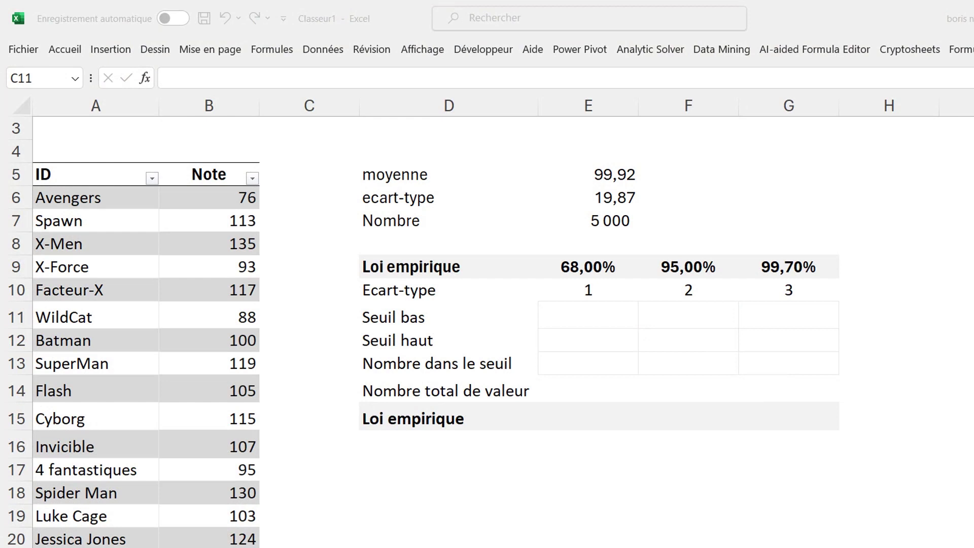
Clear the moyenne, ecart-type and Nombre result cells E5:E7
{"action": "left_click", "coordinate": [325, 334]}
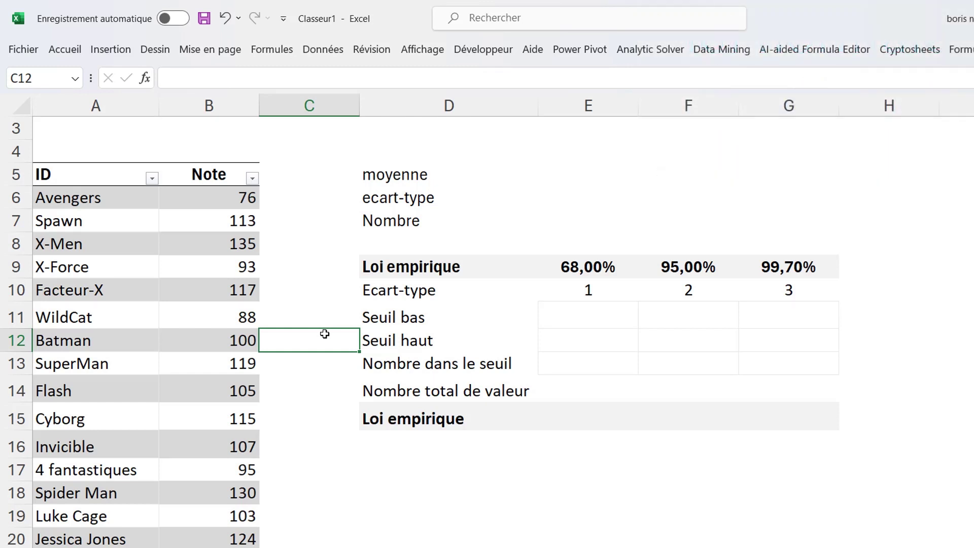
{"action": "left_click", "coordinate": [310, 243]}
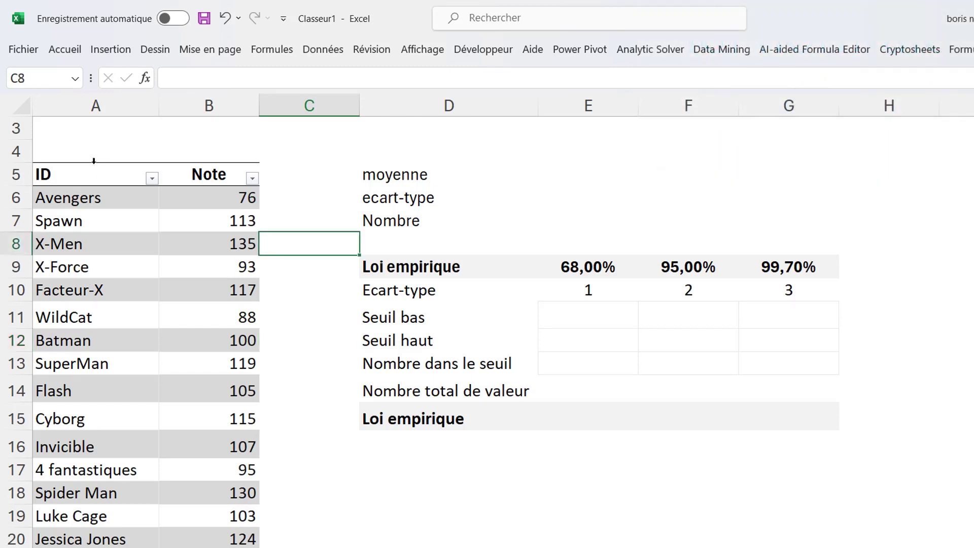
{"action": "left_click", "coordinate": [92, 160]}
{"action": "left_click_drag", "start_coordinate": [157, 170], "coordinate": [185, 173]}
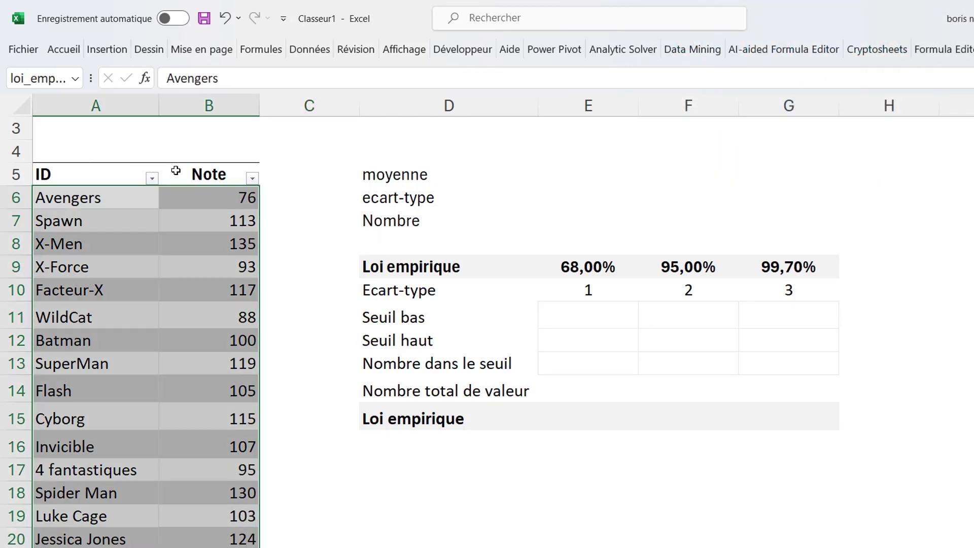
{"action": "left_click", "coordinate": [65, 49]}
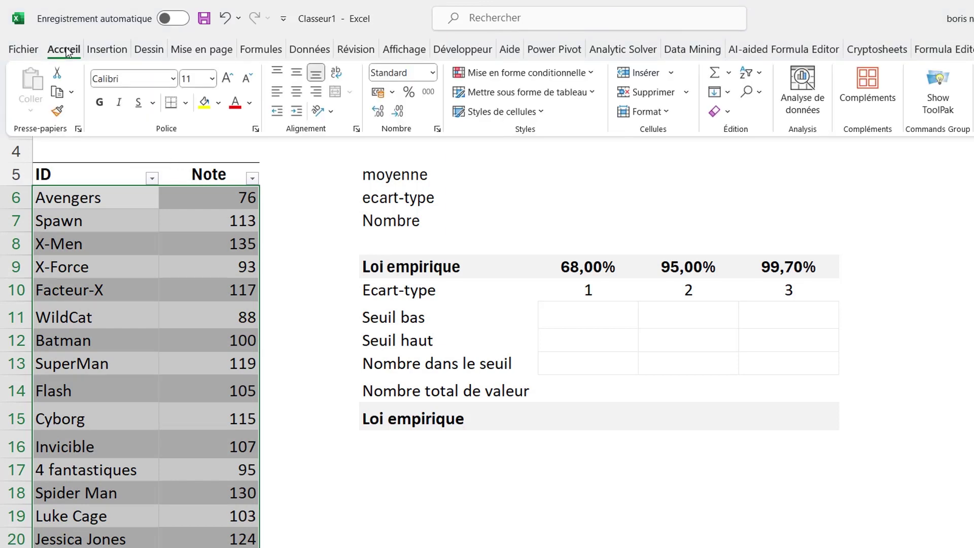
{"action": "left_click", "coordinate": [812, 114]}
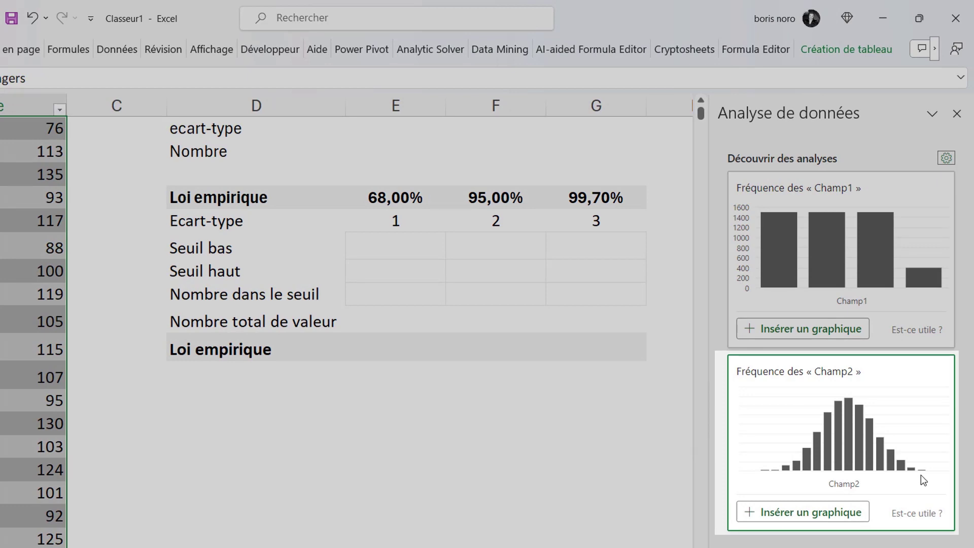
{"action": "left_click", "coordinate": [753, 513]}
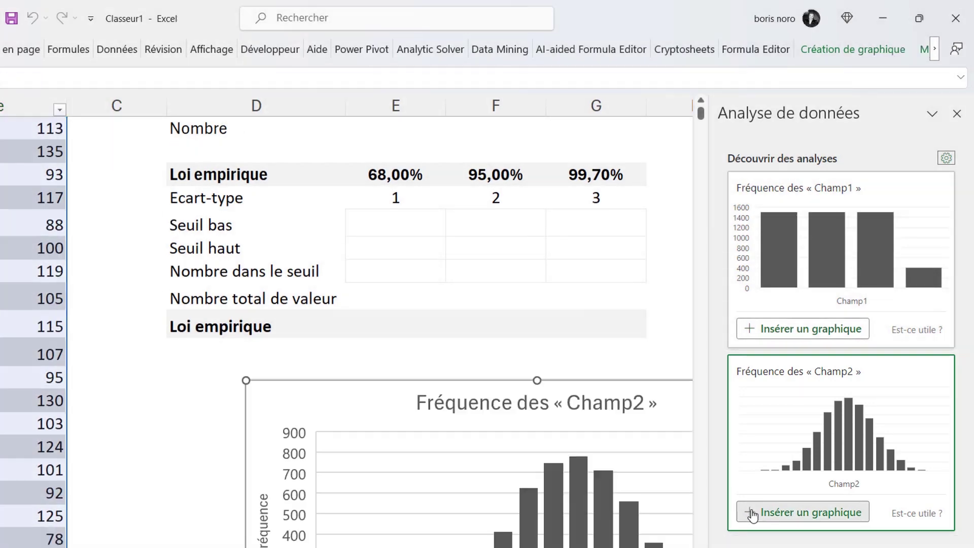
{"action": "left_click", "coordinate": [956, 113]}
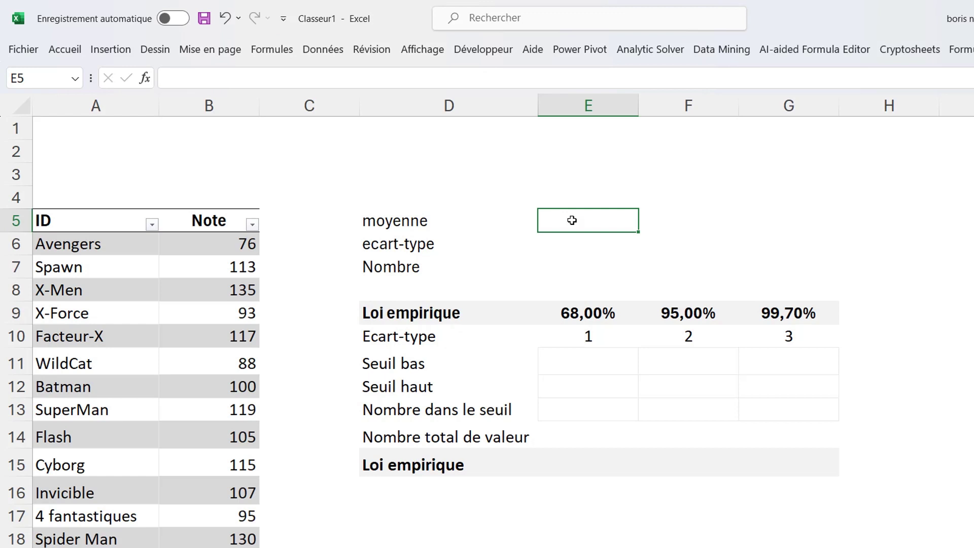
Compute the Note column's mean in E5 with MOYENNE (99,92) and name the cell moyenne
{"action": "type", "text": "=moy"}
{"action": "key", "text": "Tab"}
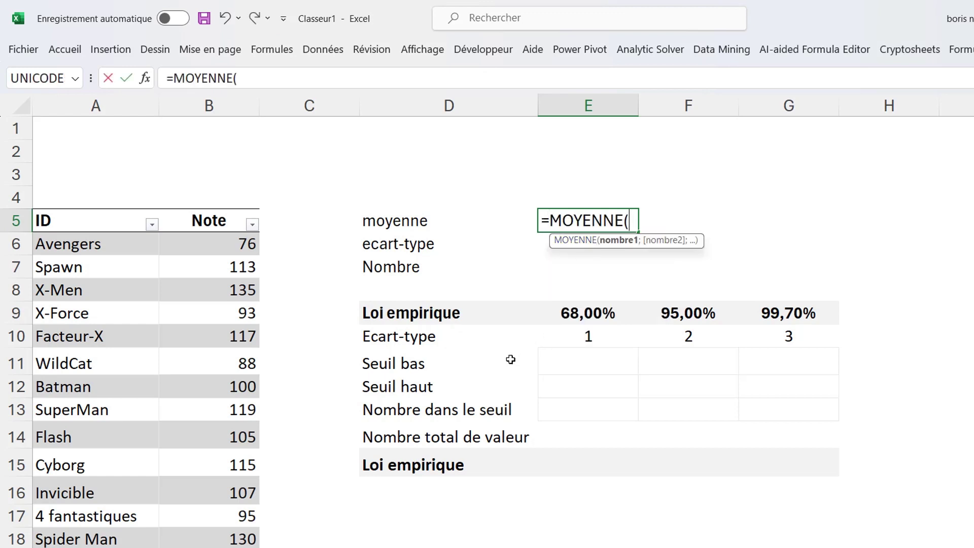
{"action": "left_click", "coordinate": [207, 209]}
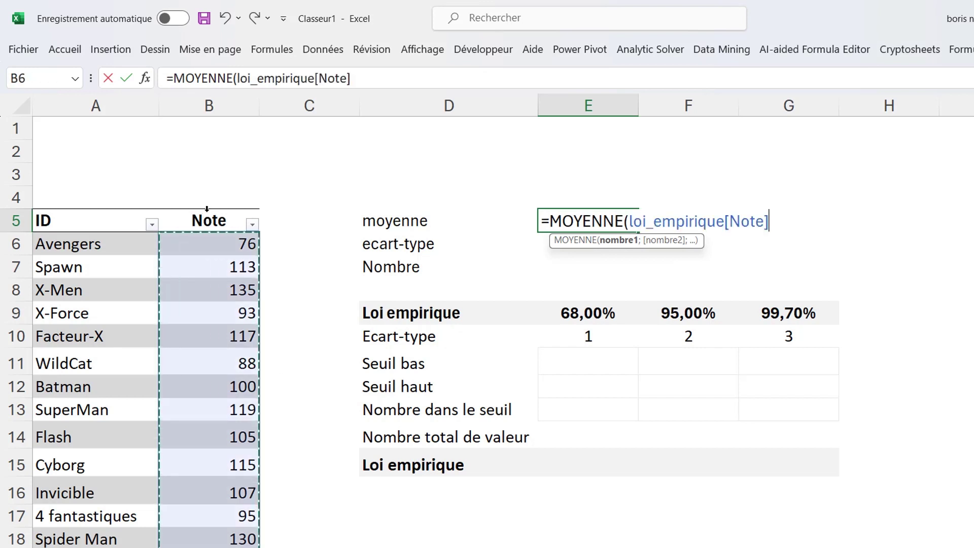
{"action": "key", "text": "Return"}
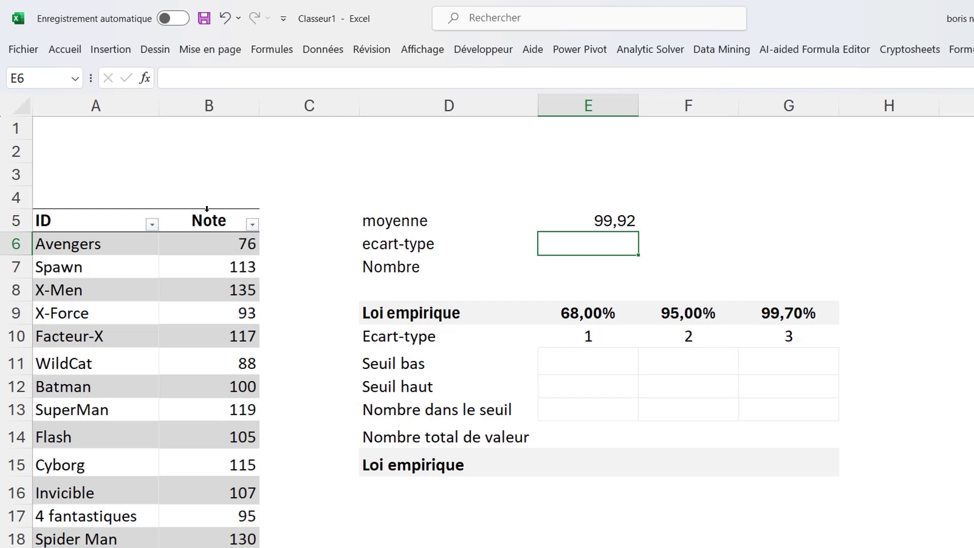
{"action": "left_click", "coordinate": [570, 221]}
{"action": "left_click", "coordinate": [55, 76]}
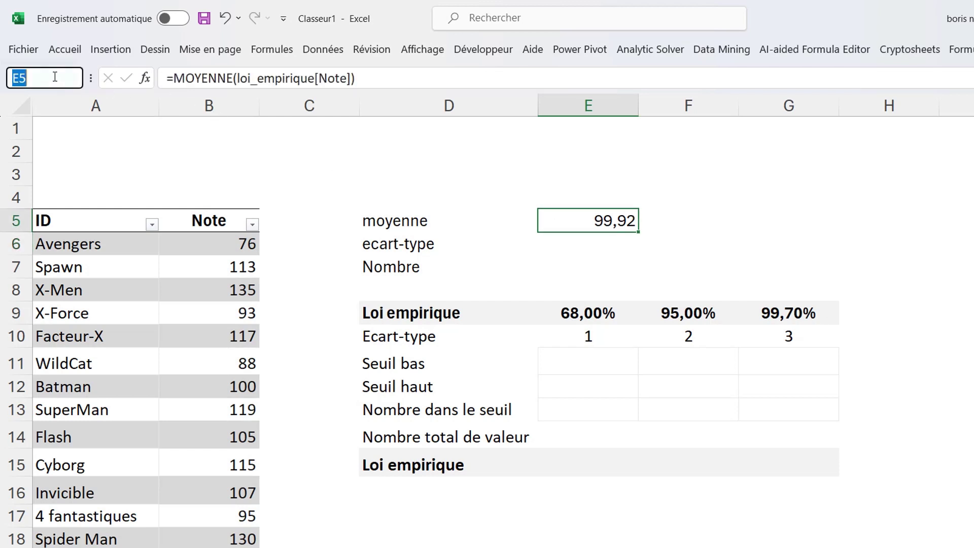
{"action": "type", "text": "mo"}
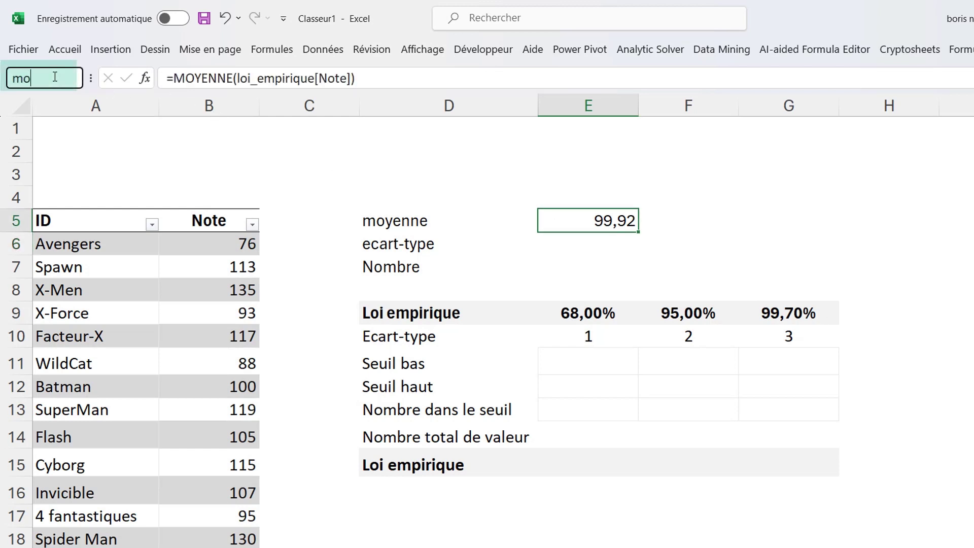
{"action": "type", "text": "yenne"}
{"action": "key", "text": "Return"}
Compute the Note standard deviation in E6 with ECARTYPE.STANDARD (19,87) and name it ecart_type
{"action": "left_click", "coordinate": [593, 250]}
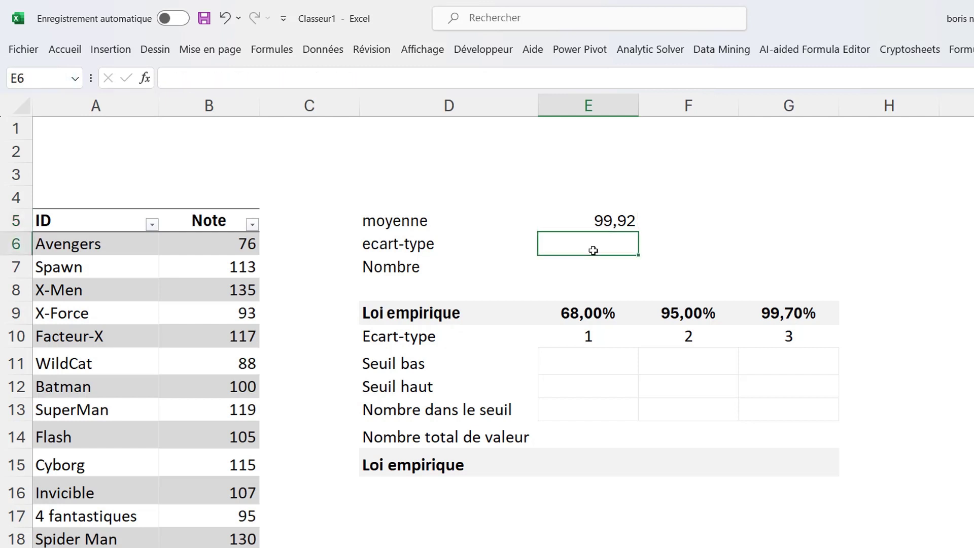
{"action": "type", "text": "=ec"}
{"action": "key", "text": "Down"}
{"action": "key", "text": "Tab"}
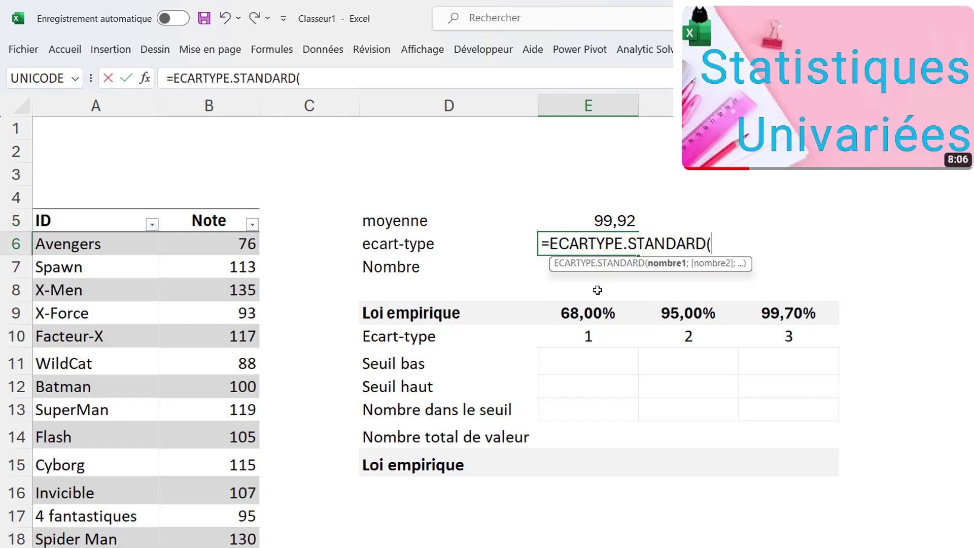
{"action": "left_click", "coordinate": [212, 213]}
{"action": "key", "text": "Return"}
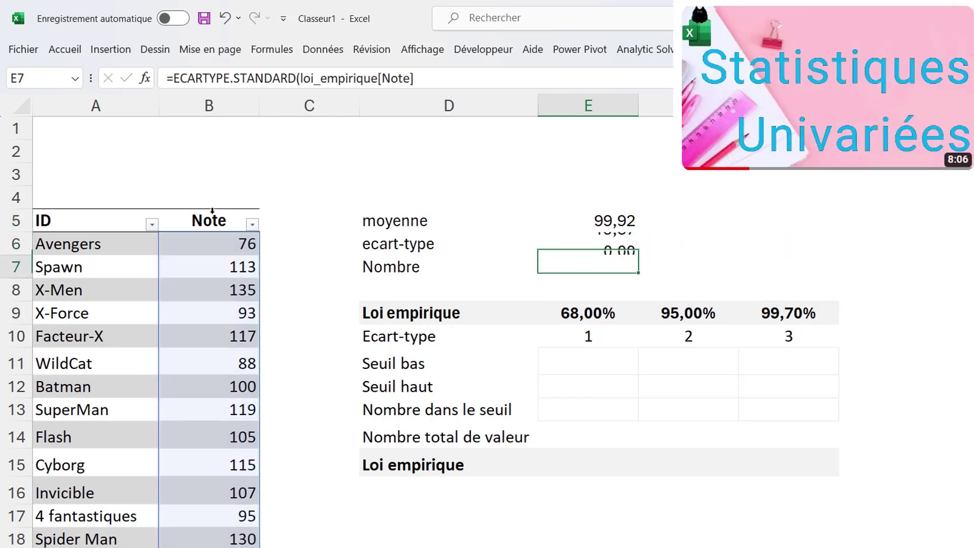
{"action": "key", "text": "Up"}
{"action": "left_click", "coordinate": [54, 78]}
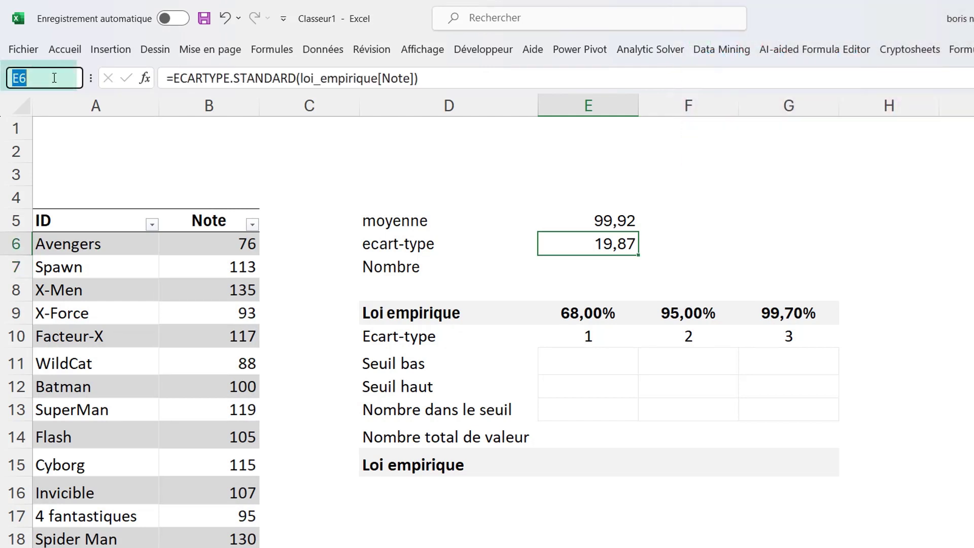
{"action": "key", "text": "BackSpace"}
{"action": "type", "text": "ecart"}
{"action": "type", "text": "_type"}
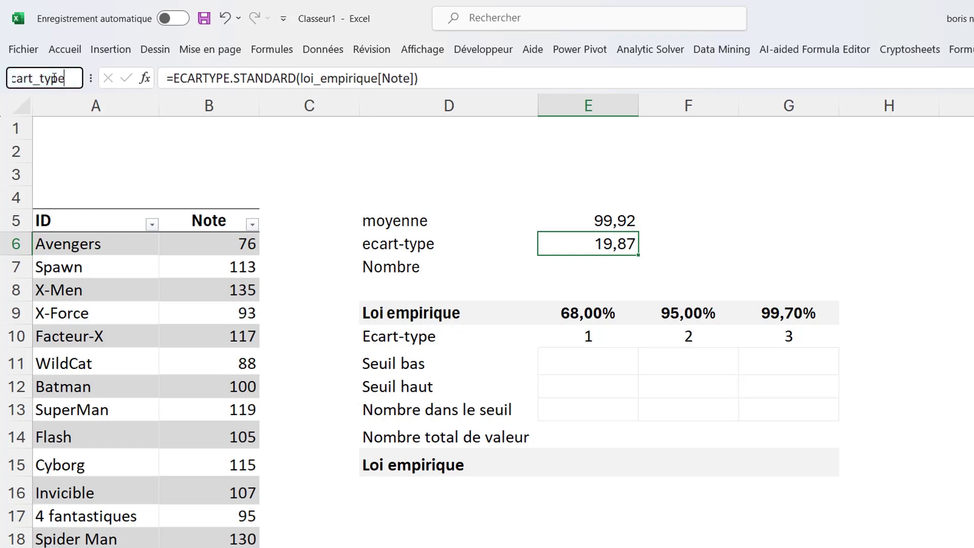
{"action": "key", "text": "Return"}
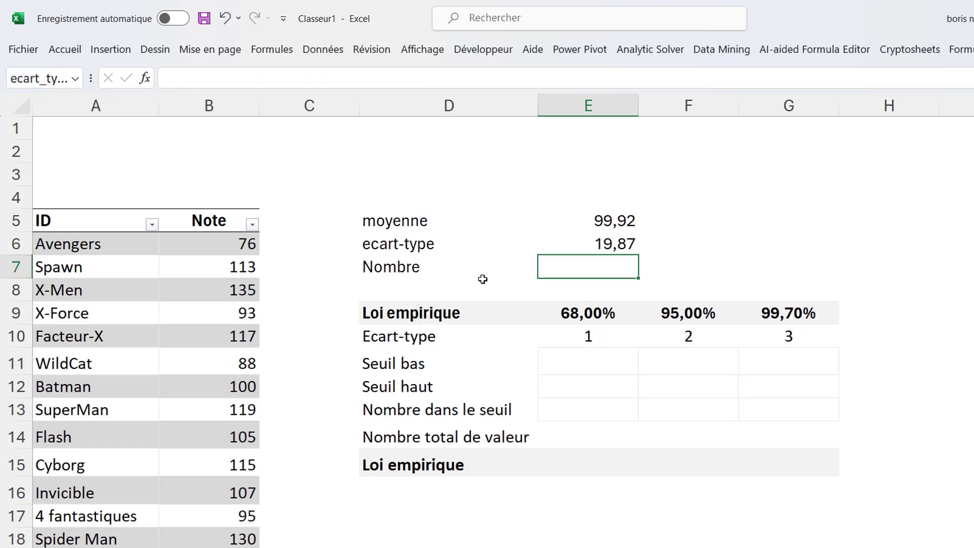
Count the Note values in E7 with NB (5 000) and start naming the cell nombre
{"action": "type", "text": "="}
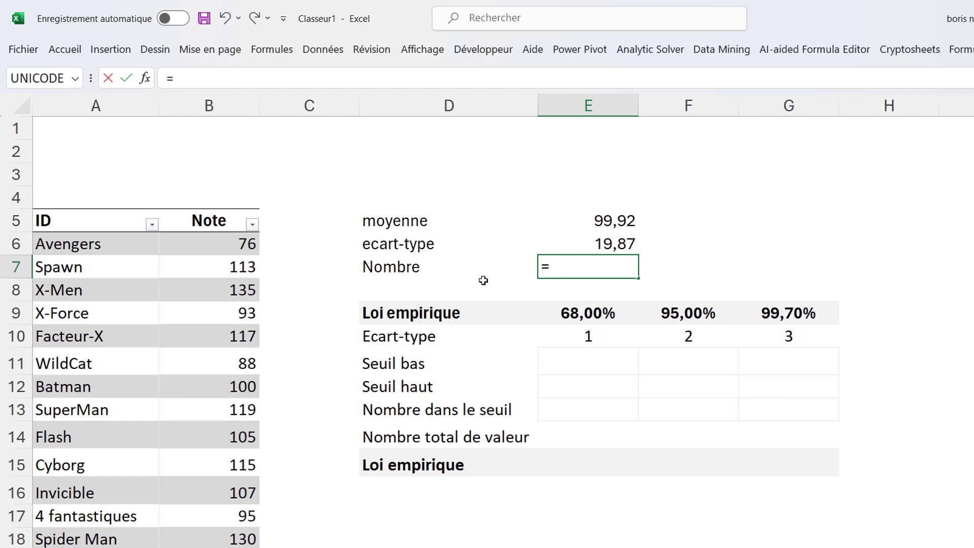
{"action": "type", "text": "nb"}
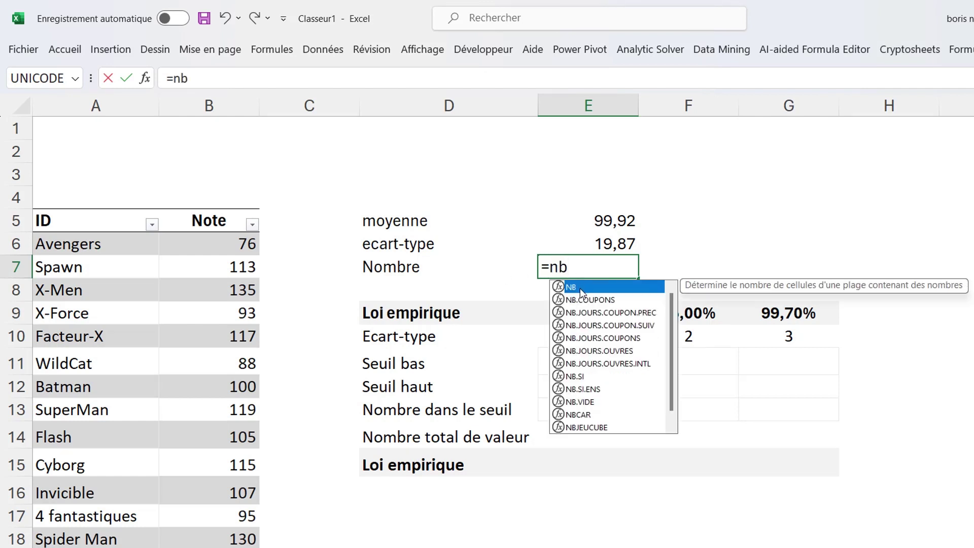
{"action": "double_click", "coordinate": [580, 288]}
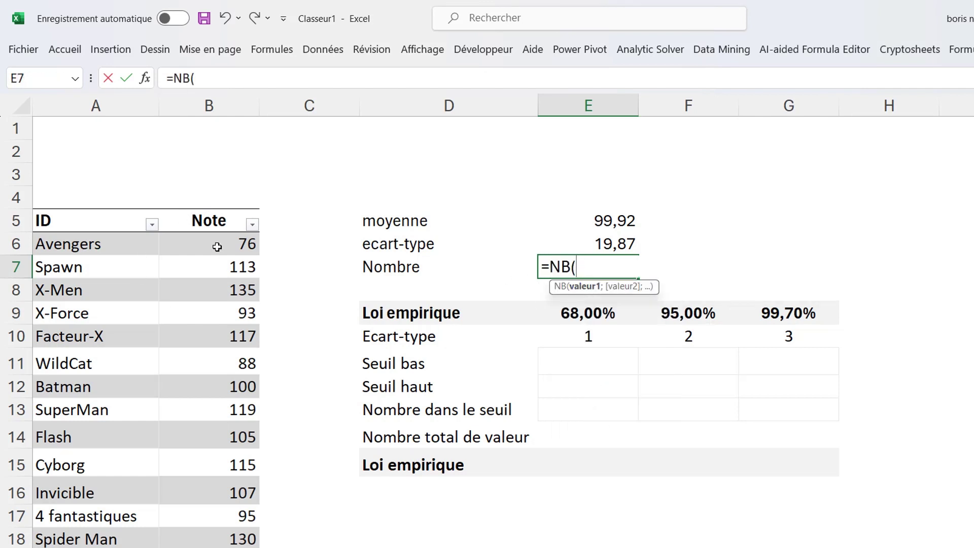
{"action": "left_click", "coordinate": [213, 211]}
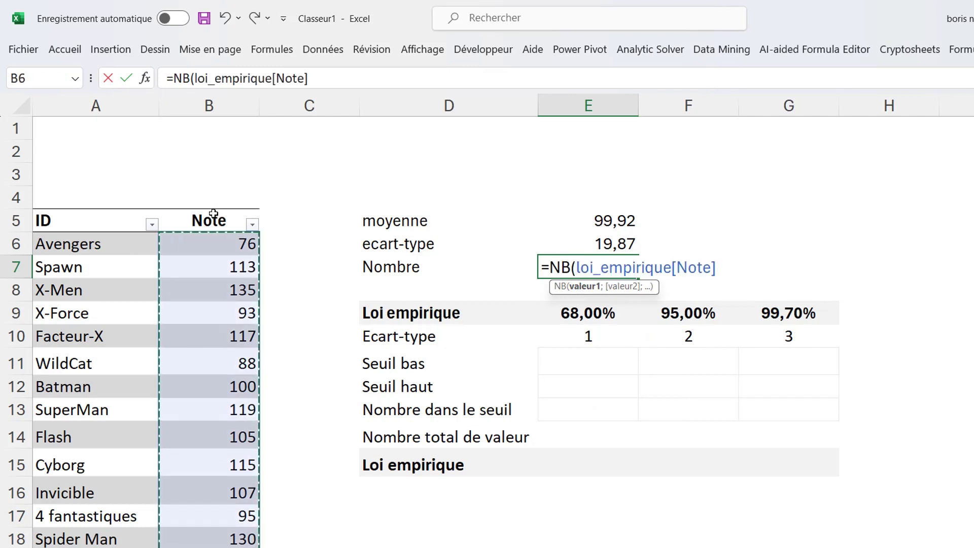
{"action": "type", "text": ")"}
{"action": "key", "text": "Return"}
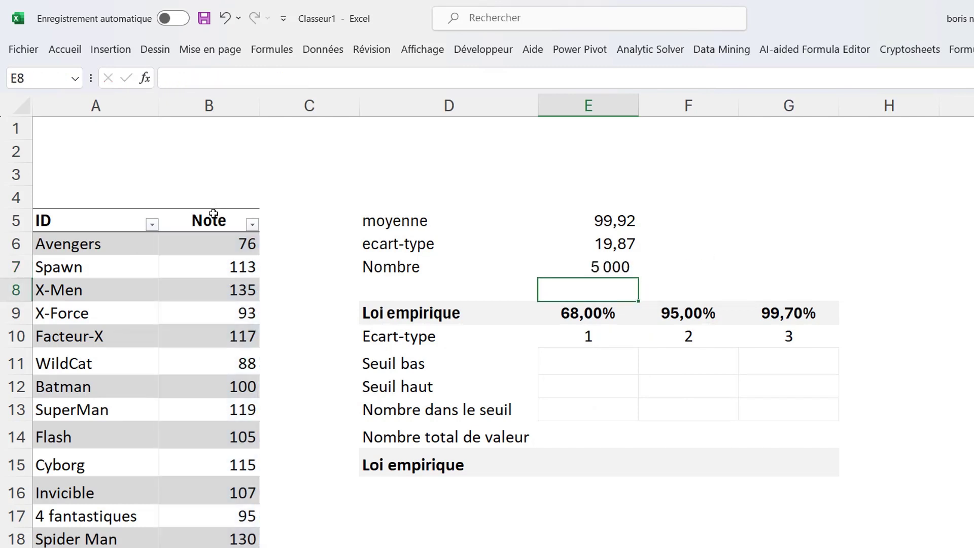
{"action": "key", "text": "Up"}
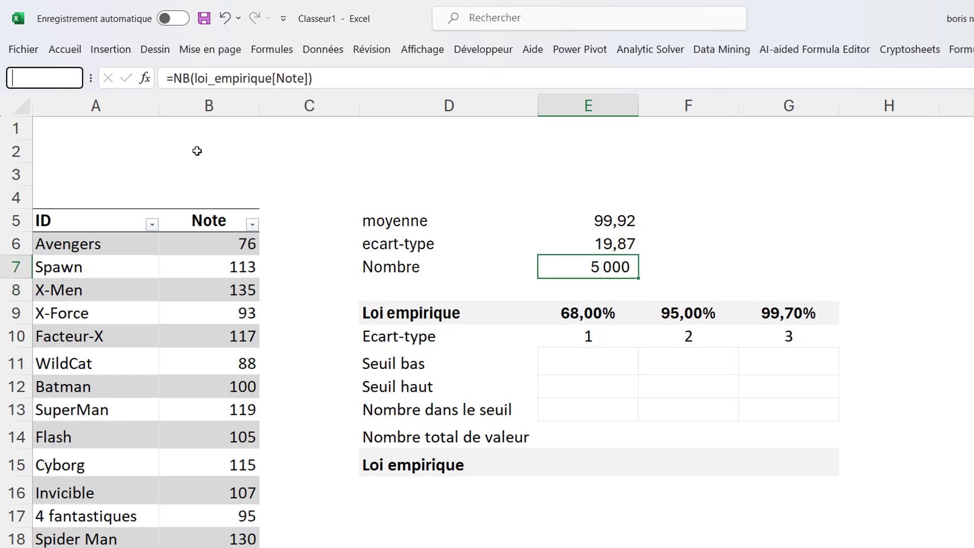
{"action": "type", "text": "nomb"}
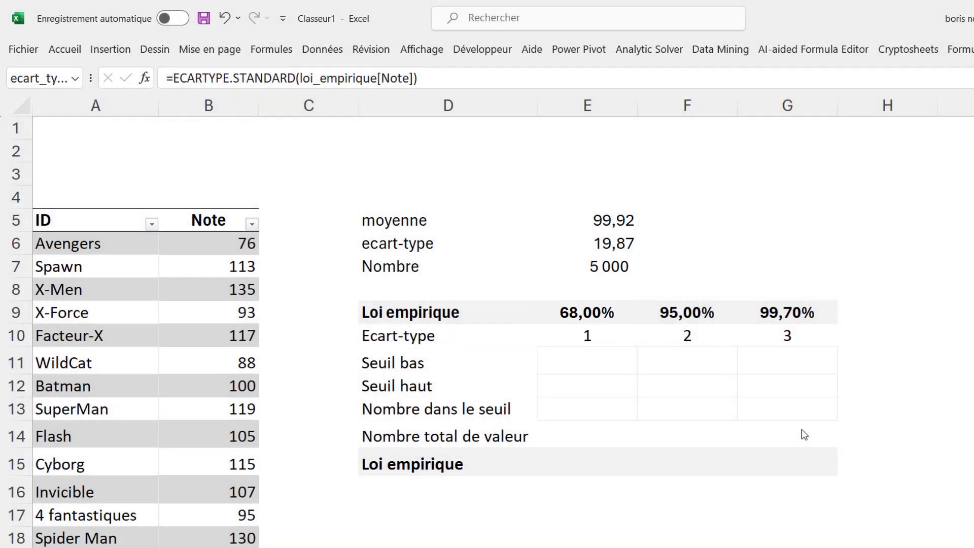
Enter the lower threshold in E11 as =moyenne-(ecart_type*E10), giving 80
{"action": "key", "text": "Down"}
{"action": "key", "text": "Down"}
{"action": "key", "text": "Down"}
{"action": "type", "text": "=mo"}
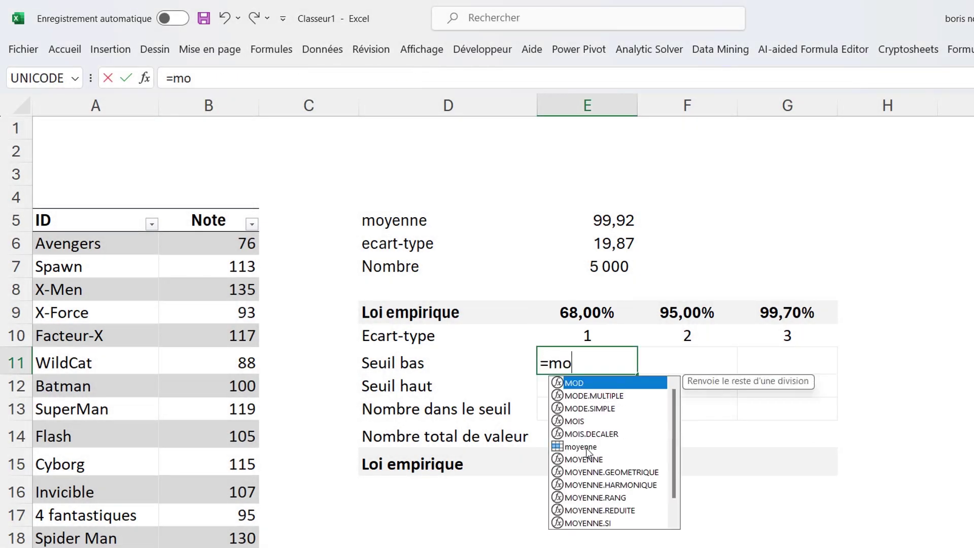
{"action": "double_click", "coordinate": [583, 447]}
{"action": "type", "text": "-"}
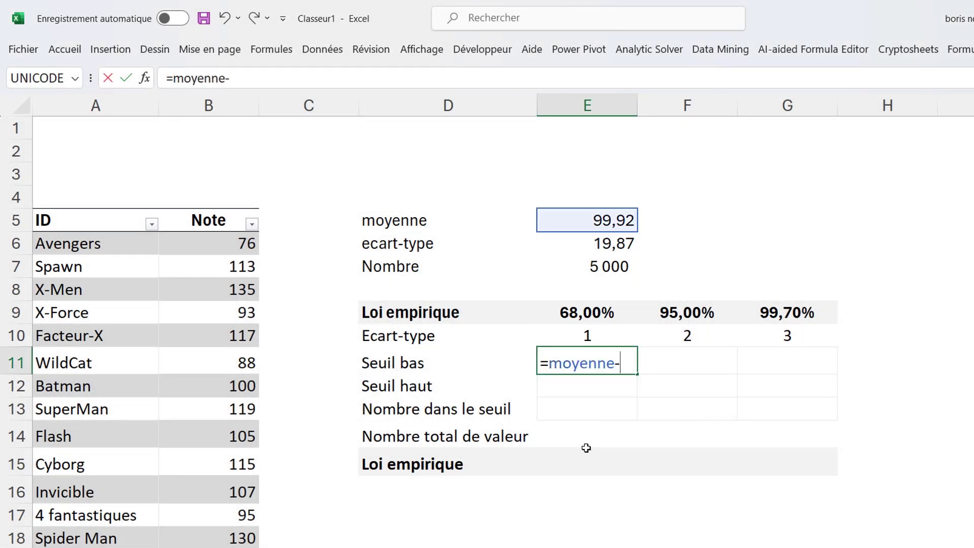
{"action": "type", "text": "("}
{"action": "type", "text": "ec"}
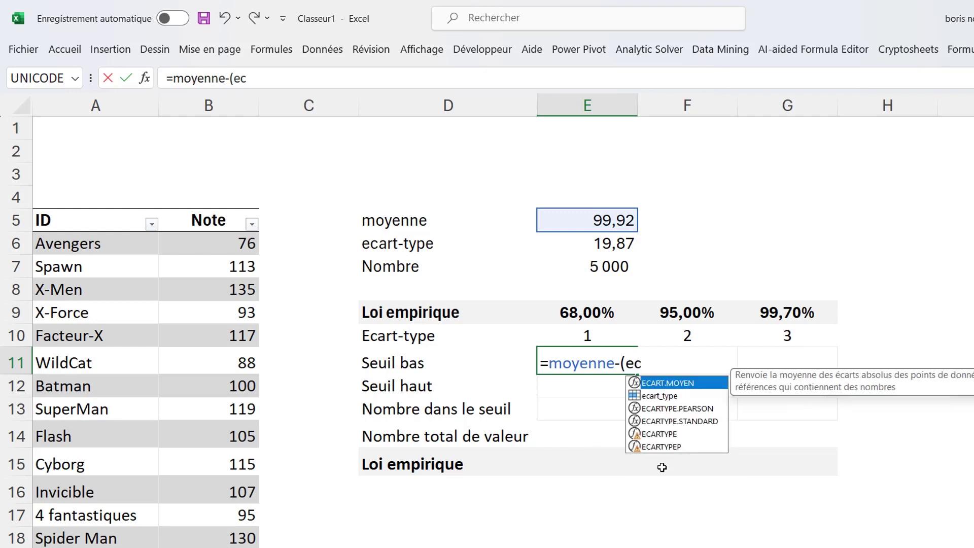
{"action": "double_click", "coordinate": [669, 396]}
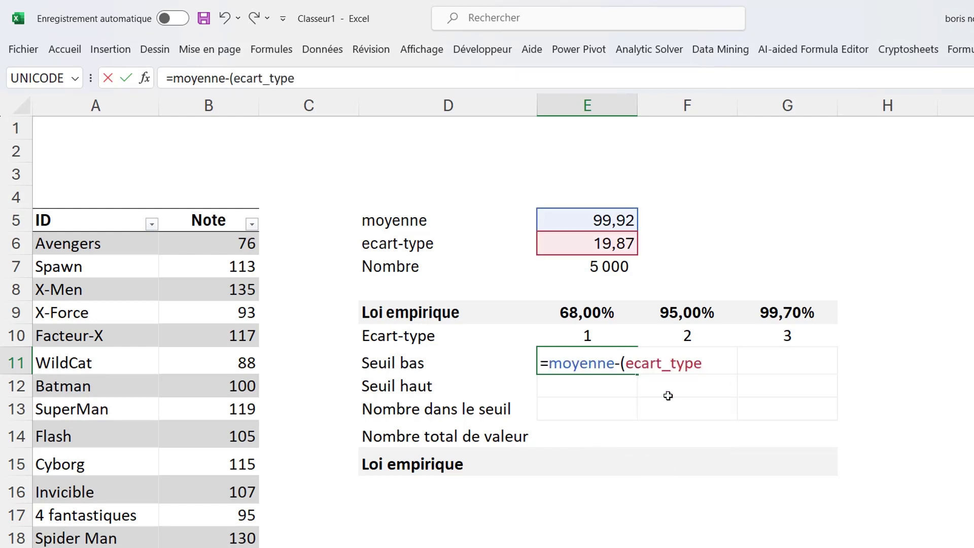
{"action": "type", "text": "*"}
{"action": "left_click", "coordinate": [561, 336]}
{"action": "type", "text": ")"}
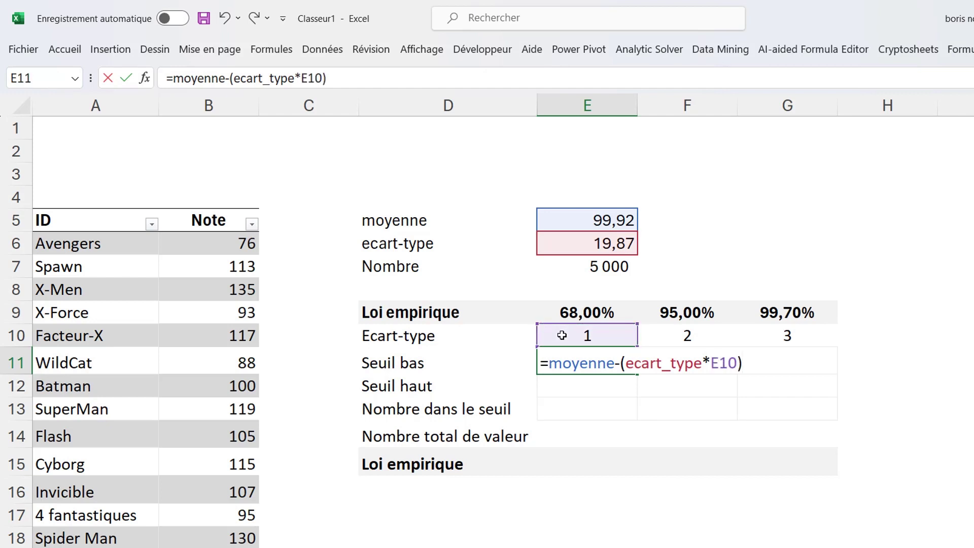
{"action": "key", "text": "Return"}
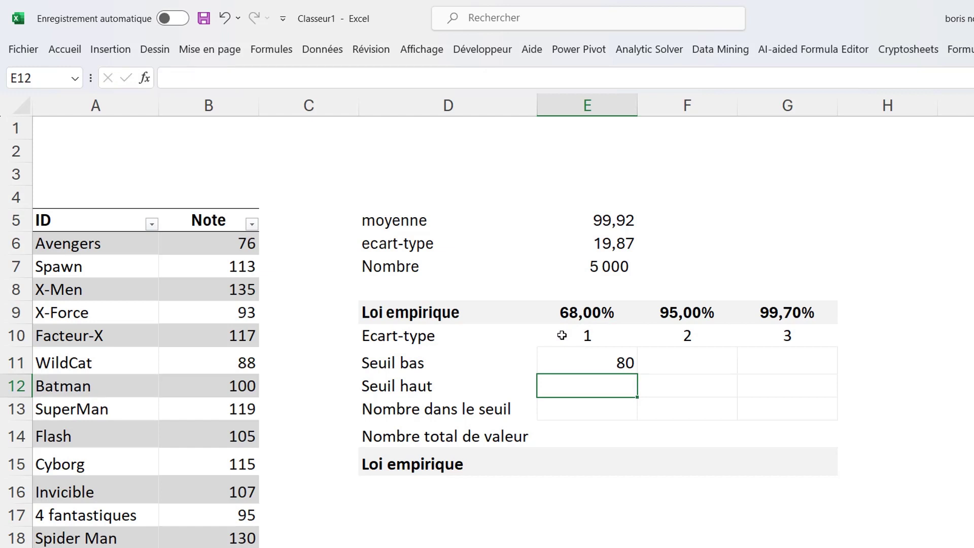
Enter the upper threshold in E12 as =moyenne+(ecart_type*E10), giving 120
{"action": "type", "text": "=mo"}
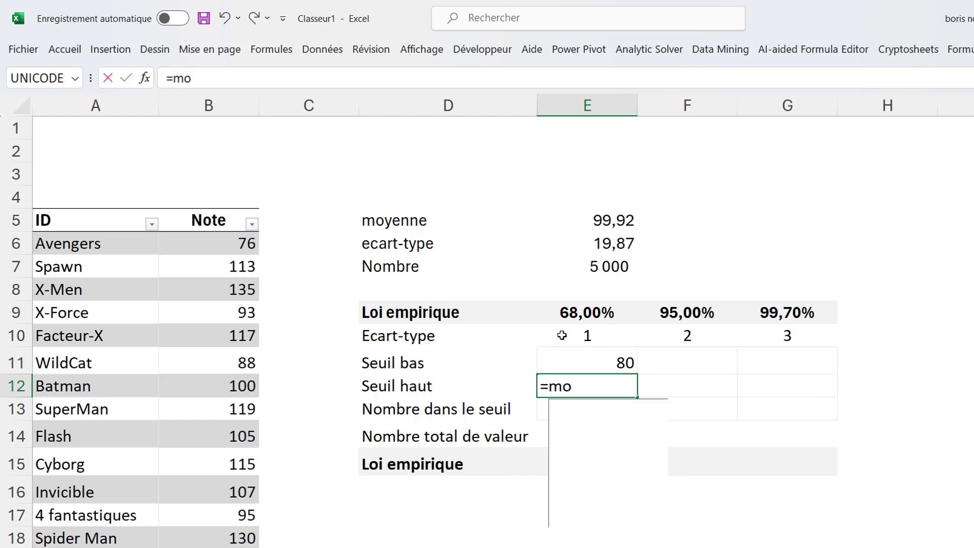
{"action": "type", "text": "y"}
{"action": "double_click", "coordinate": [586, 409]}
{"action": "type", "text": "+"}
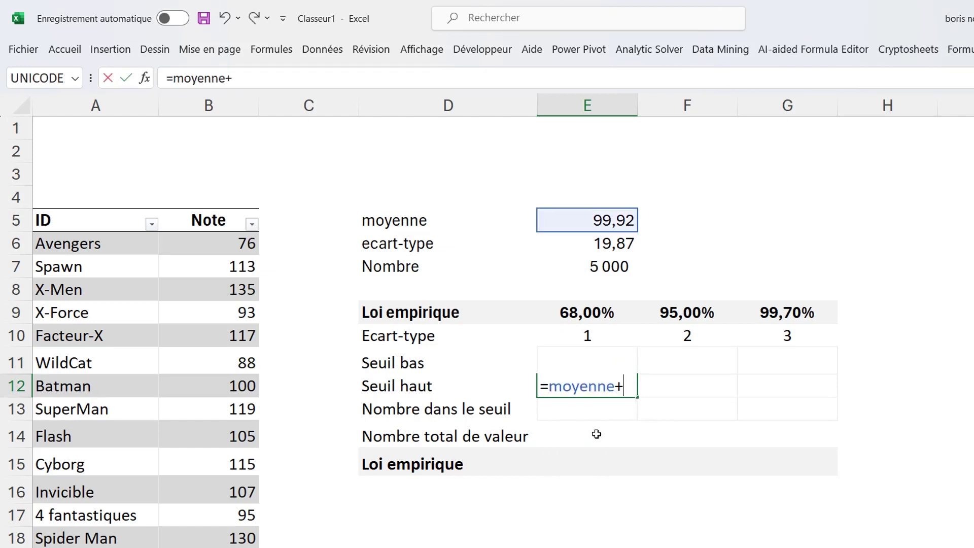
{"action": "type", "text": "(ec"}
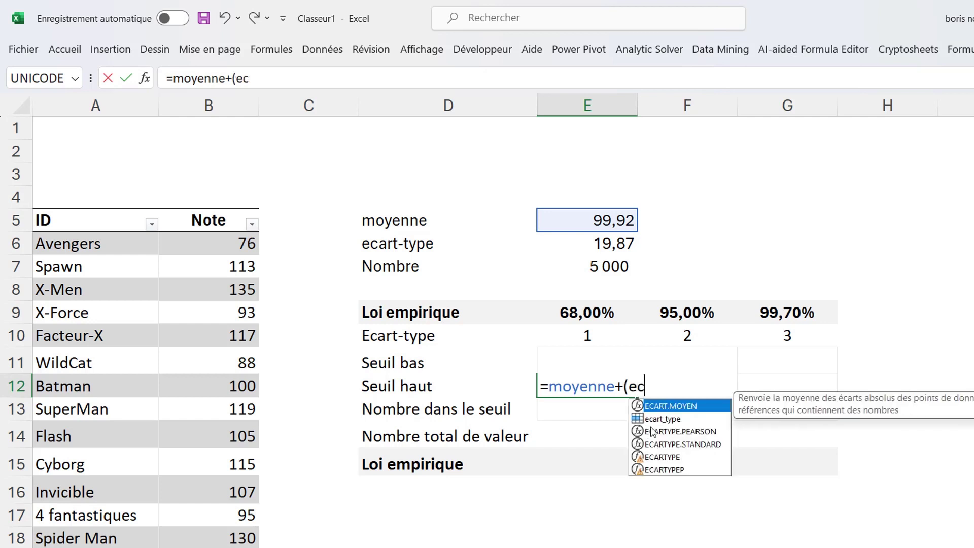
{"action": "double_click", "coordinate": [660, 419]}
{"action": "type", "text": "*"}
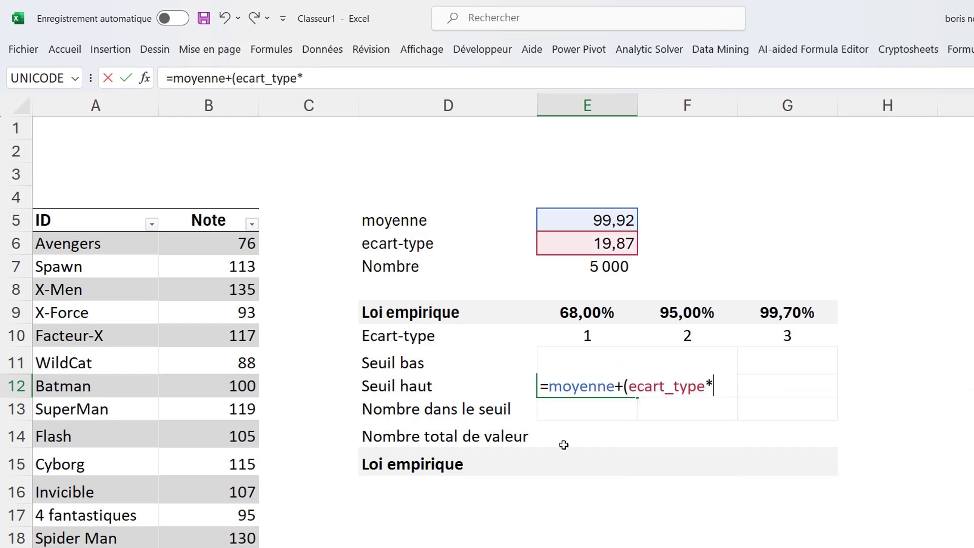
{"action": "left_click", "coordinate": [577, 338]}
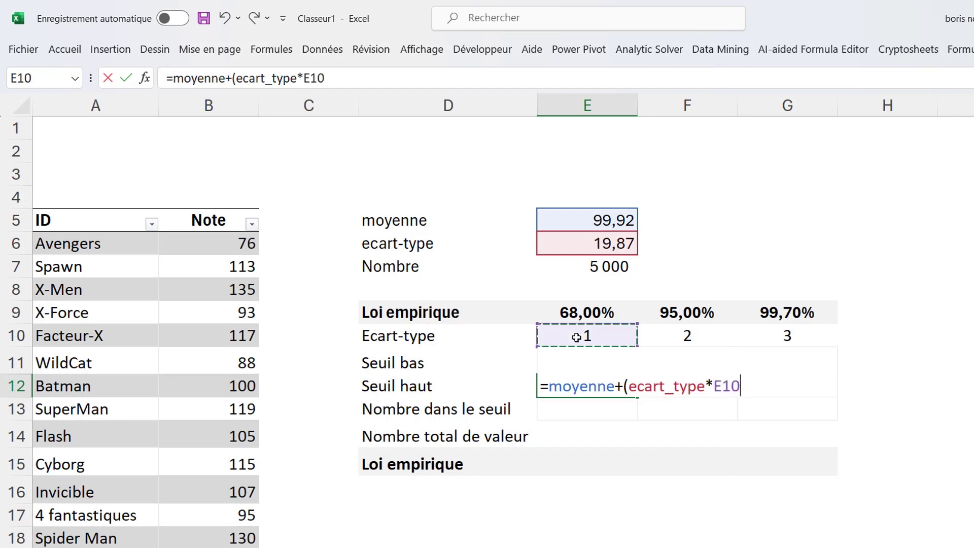
{"action": "type", "text": ")"}
{"action": "key", "text": "Return"}
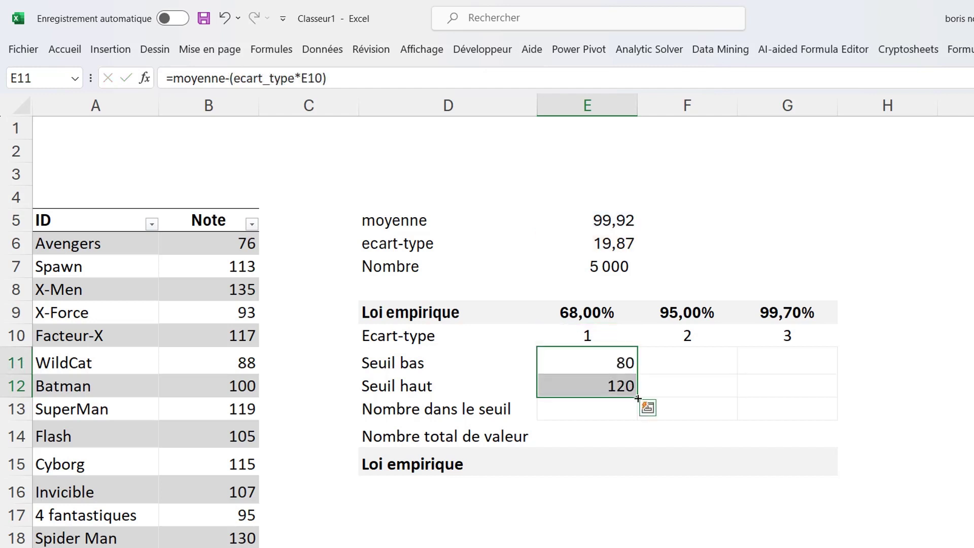
Fill both threshold formulas through column G for 60/140 and 40/160
{"action": "left_click_drag", "start_coordinate": [638, 399], "coordinate": [715, 396]}
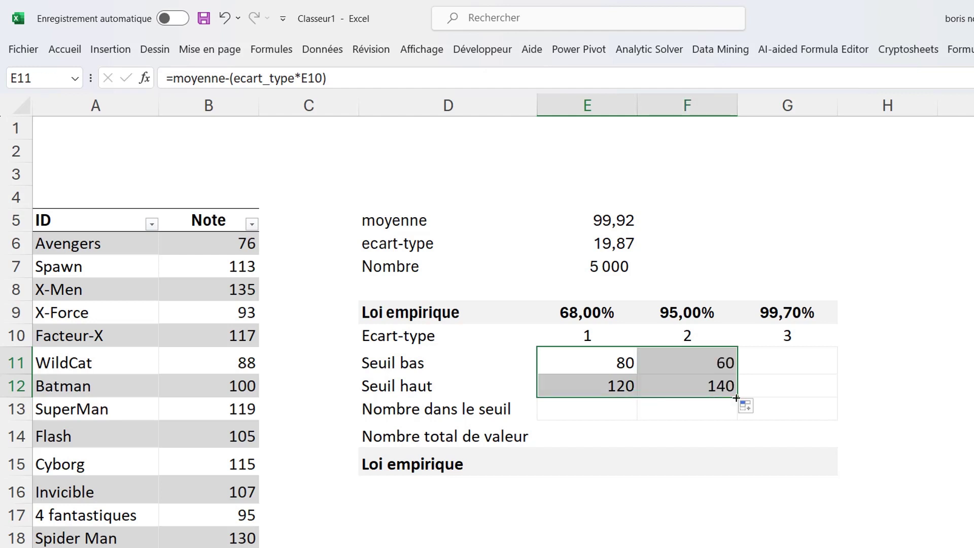
{"action": "left_click_drag", "start_coordinate": [736, 398], "coordinate": [817, 399]}
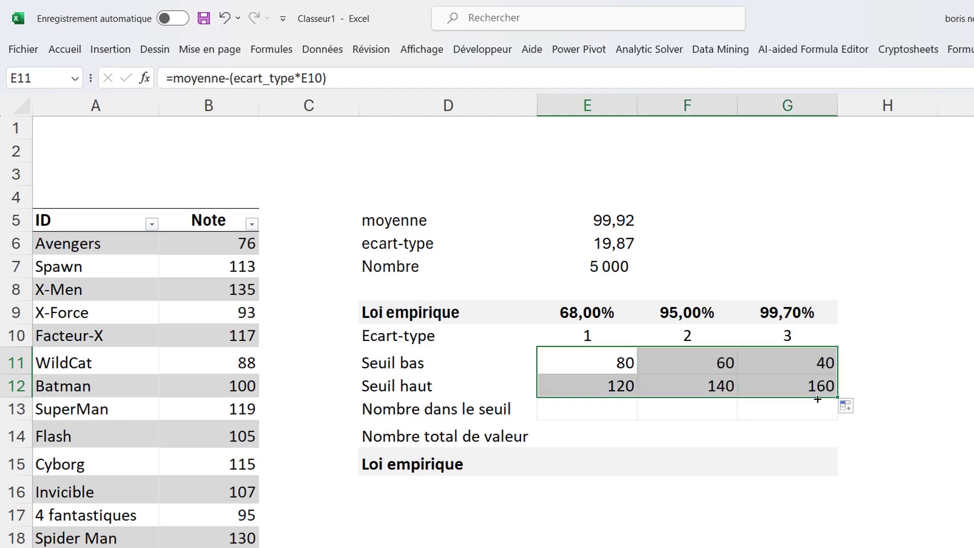
{"action": "left_click", "coordinate": [567, 413]}
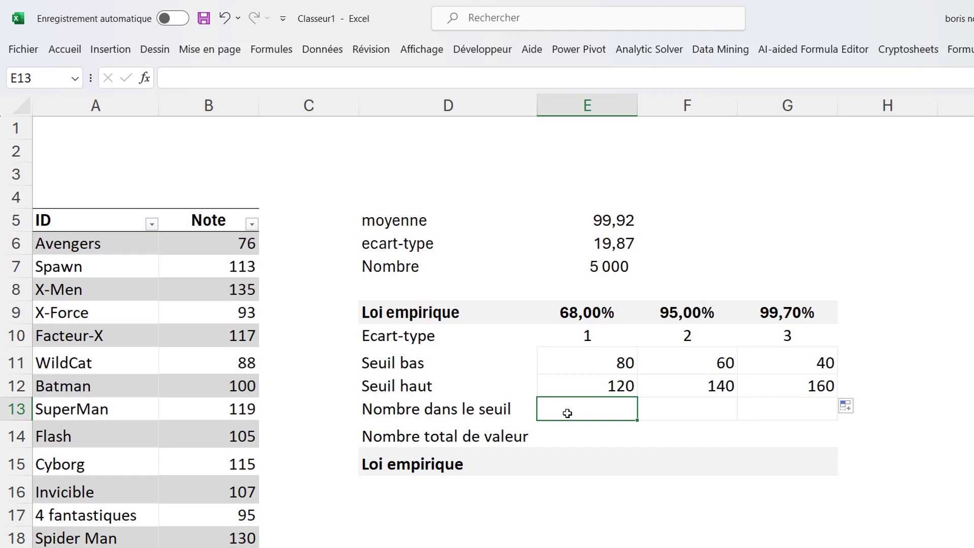
Start an NB.SI.ENS formula in E13 counting Note values ">=" the E11 threshold
{"action": "type", "text": "=nb.si"}
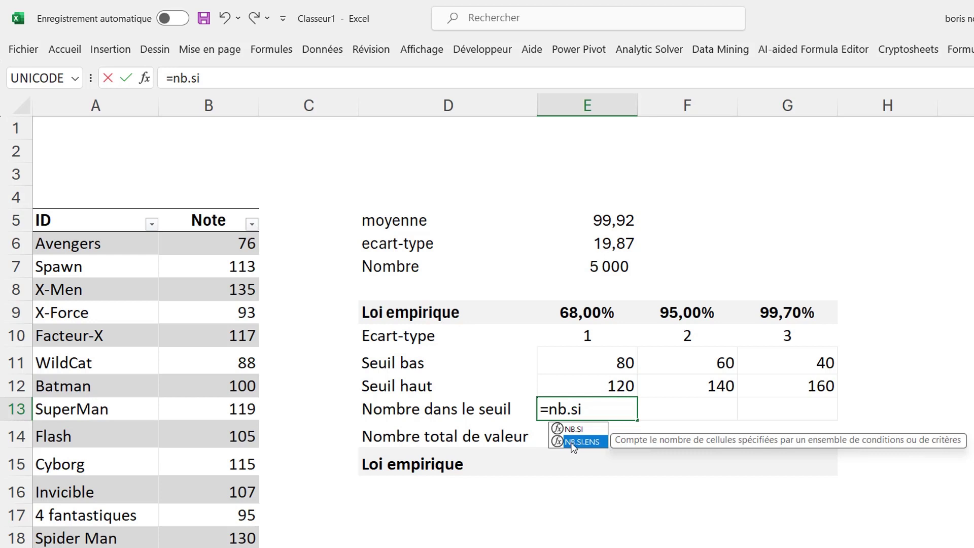
{"action": "double_click", "coordinate": [573, 442]}
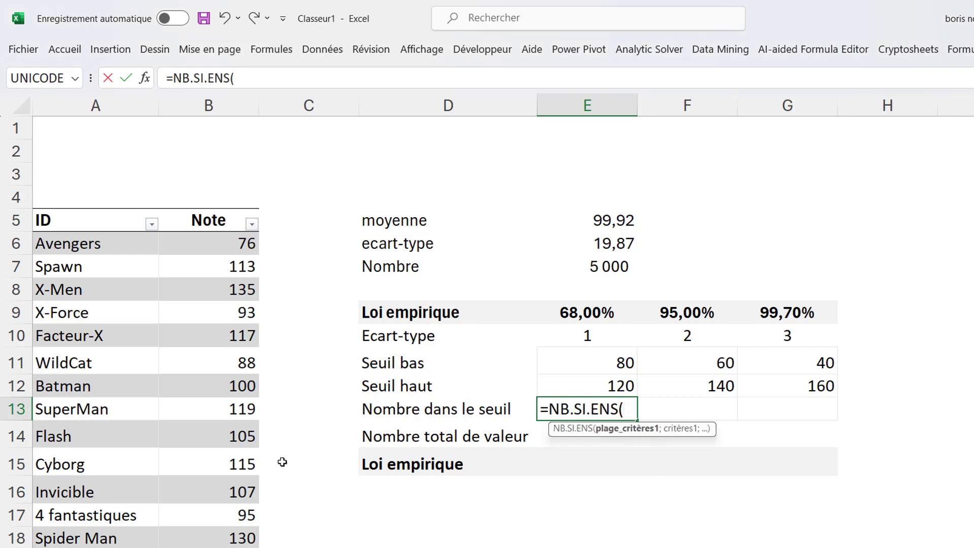
{"action": "left_click", "coordinate": [194, 208]}
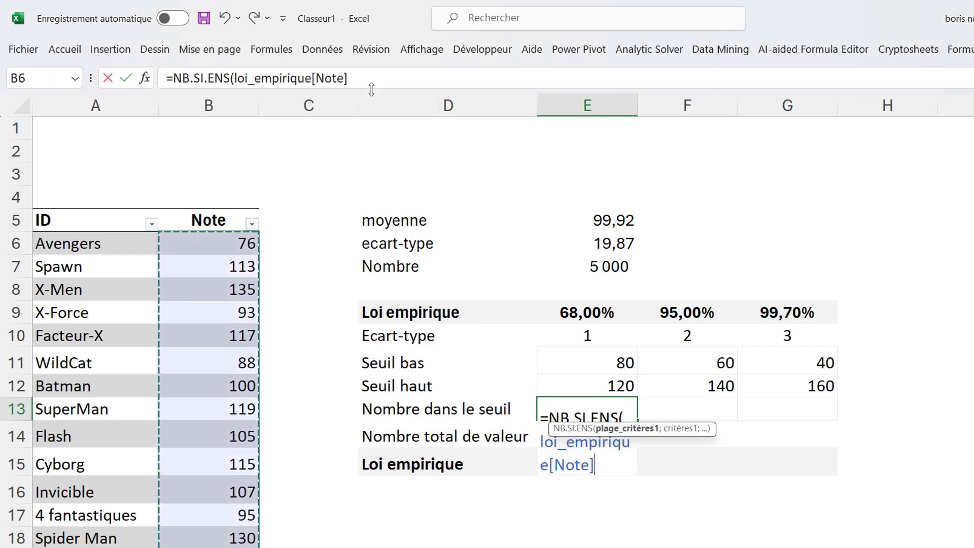
{"action": "left_click_drag", "start_coordinate": [374, 90], "coordinate": [367, 125]}
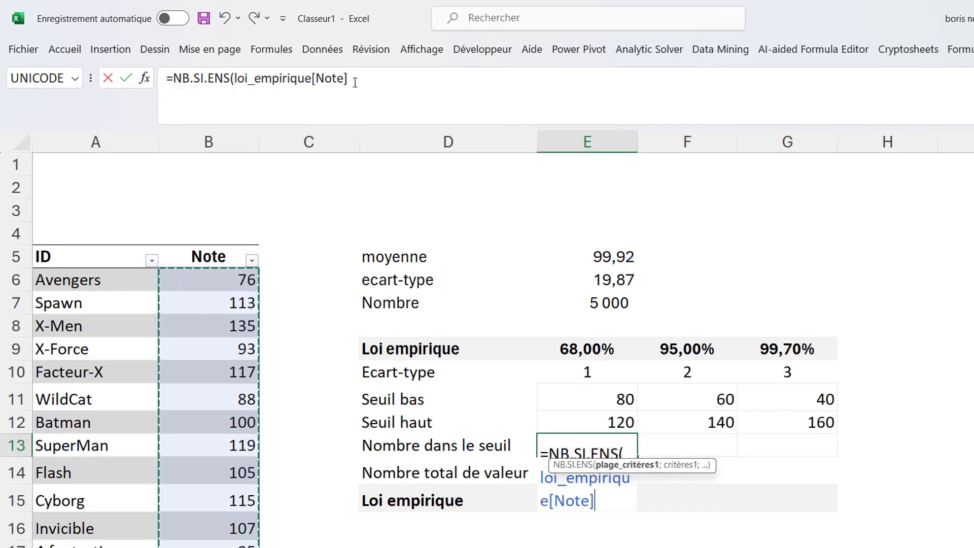
{"action": "left_click", "coordinate": [360, 83]}
{"action": "type", "text": ";"}
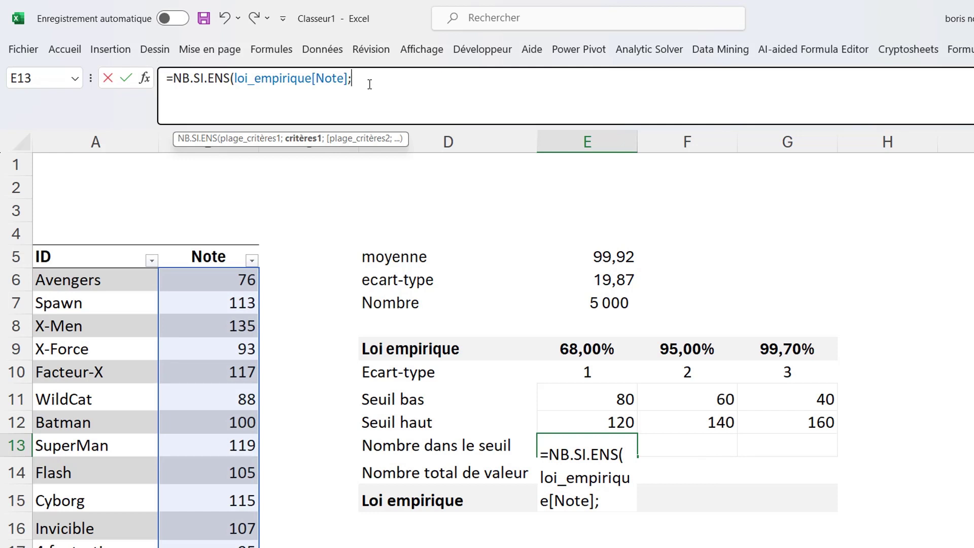
{"action": "type", "text": "\""}
{"action": "type", "text": ">"}
{"action": "type", "text": "=\""}
{"action": "type", "text": "&"}
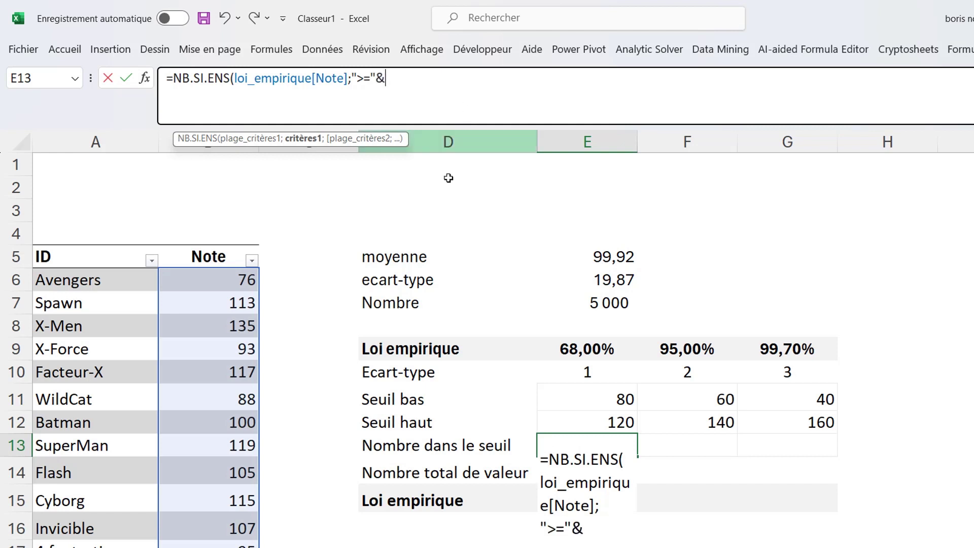
{"action": "left_click", "coordinate": [582, 401]}
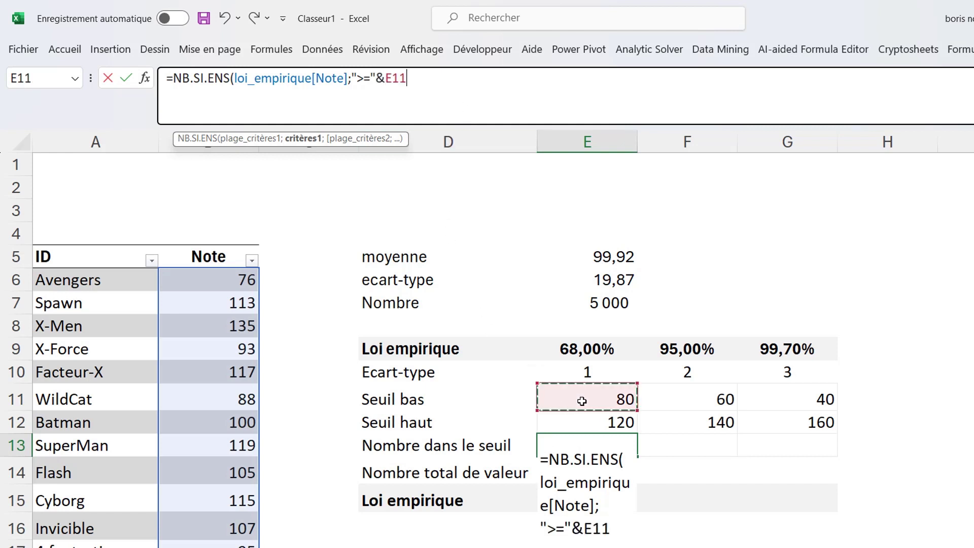
Add the second criterion to the formula: Note values "<=" the E12 threshold
{"action": "type", "text": ";"}
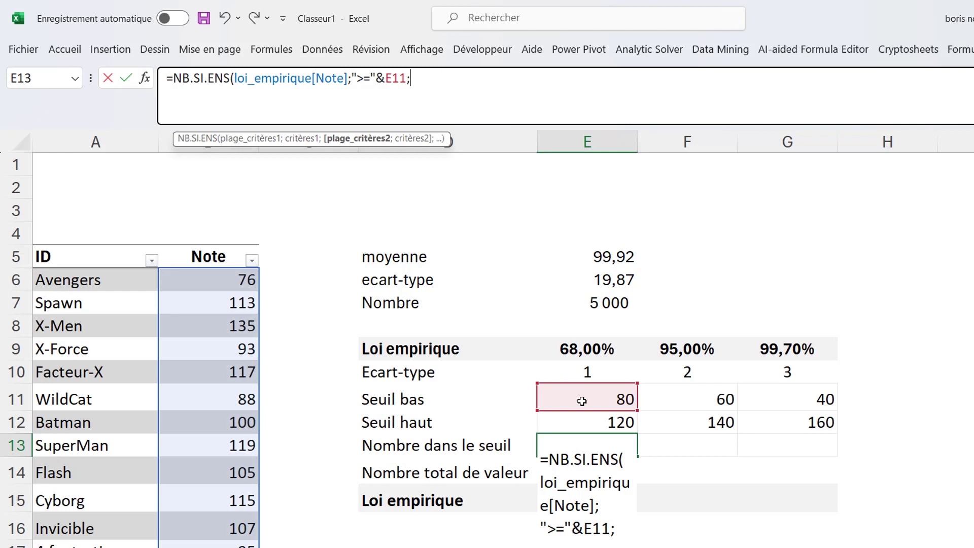
{"action": "left_click", "coordinate": [194, 245]}
{"action": "type", "text": ";"}
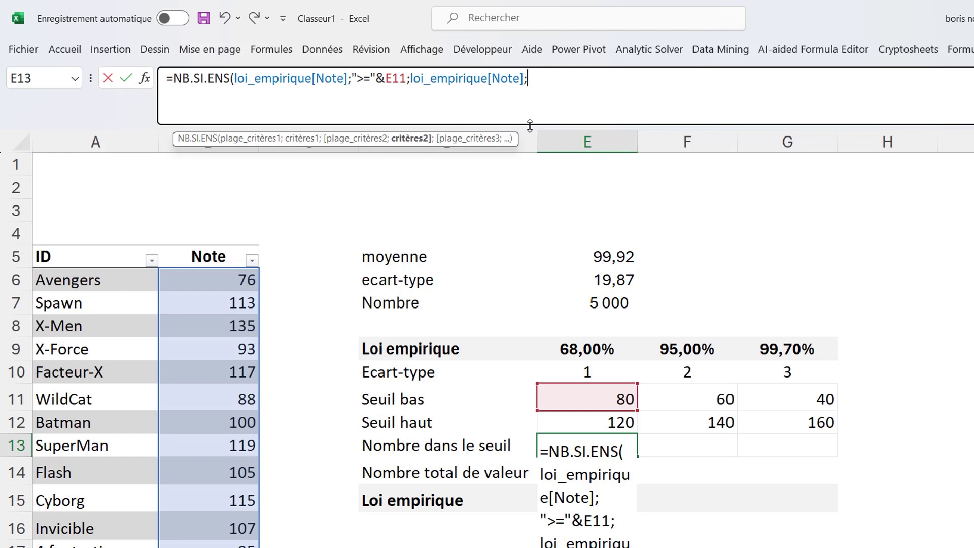
{"action": "type", "text": "\"<"}
{"action": "type", "text": "="}
{"action": "type", "text": "\"&"}
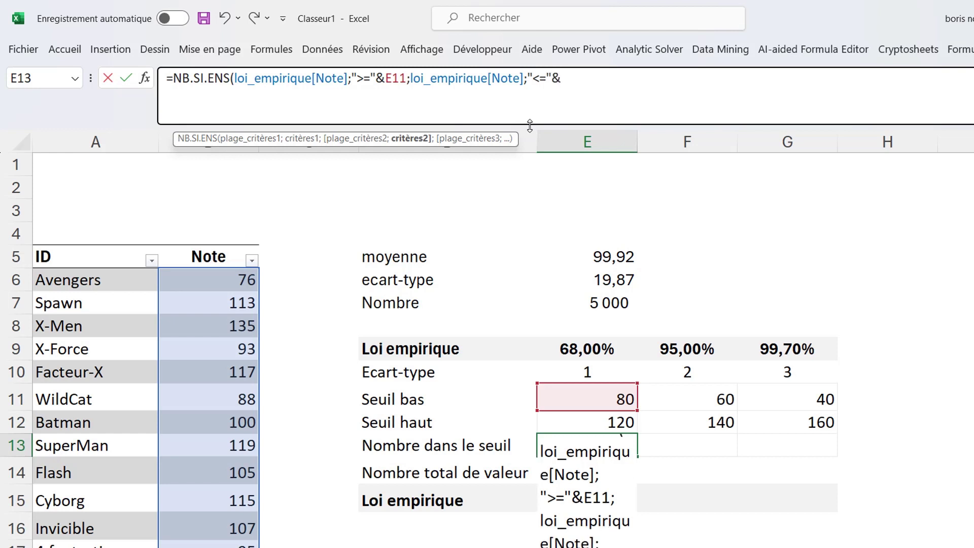
{"action": "left_click", "coordinate": [579, 422]}
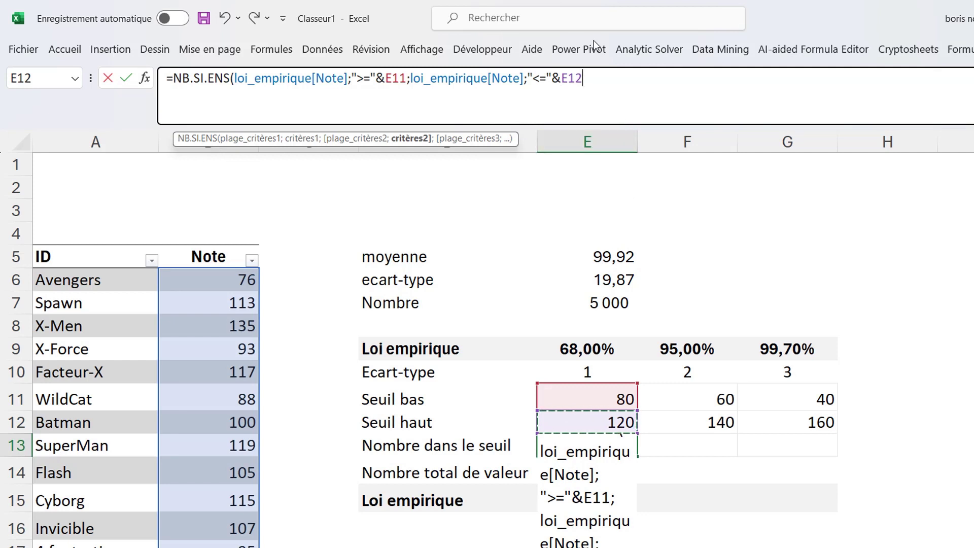
{"action": "type", "text": ")"}
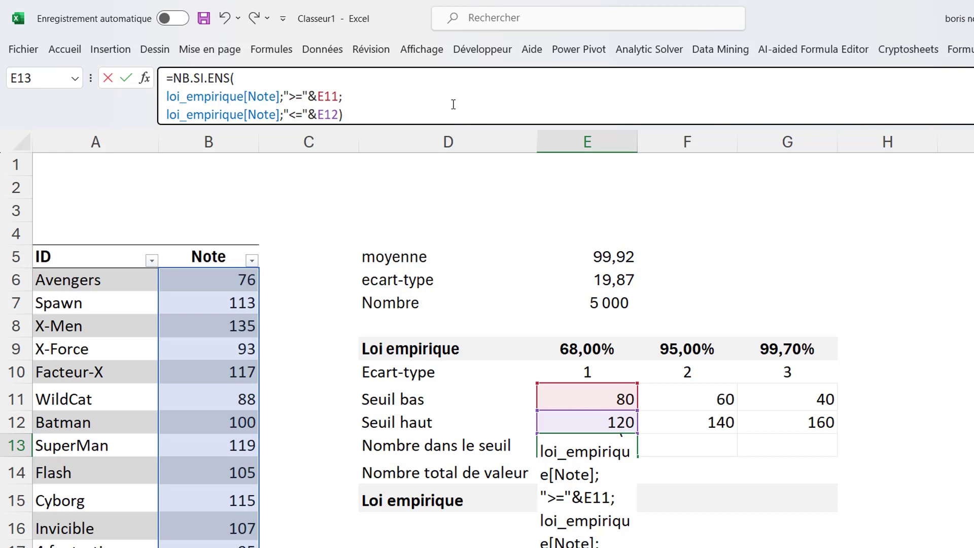
Commit the 3 387 count and set E14's total to =nombre (5 000)
{"action": "key", "text": "Return"}
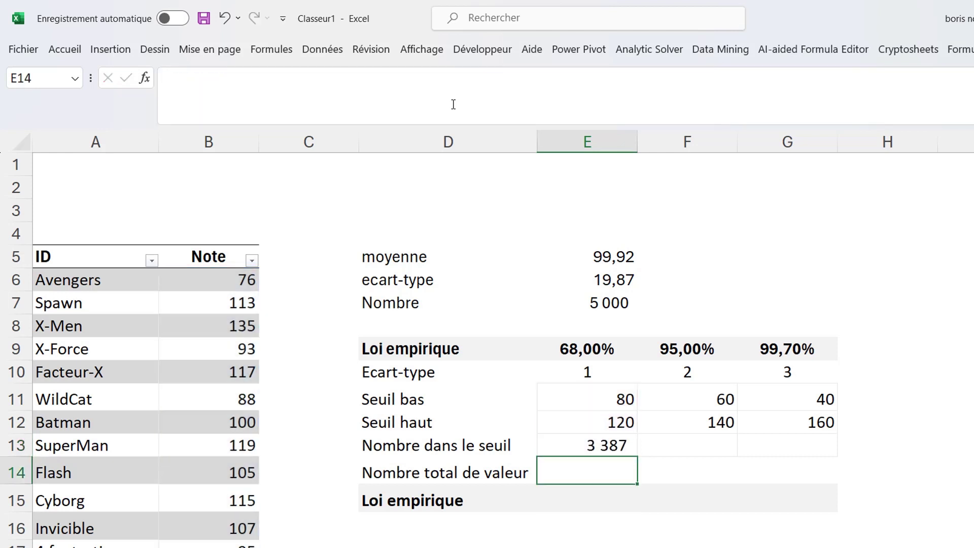
{"action": "left_click", "coordinate": [597, 447]}
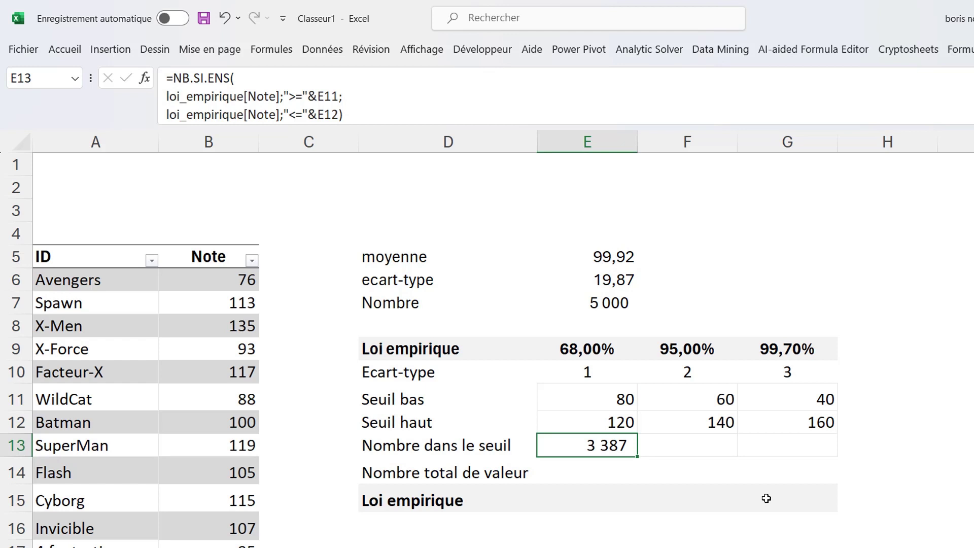
{"action": "key", "text": "Down"}
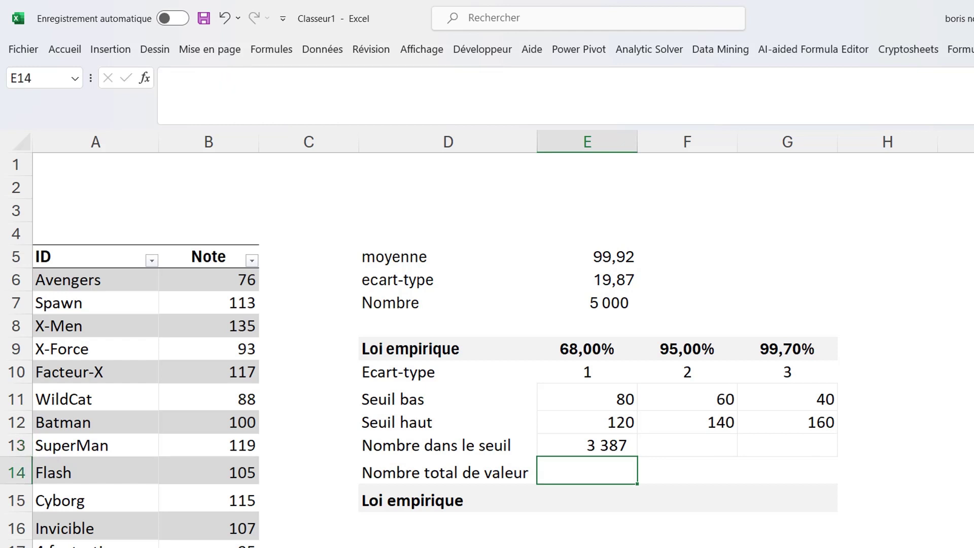
{"action": "type", "text": "="}
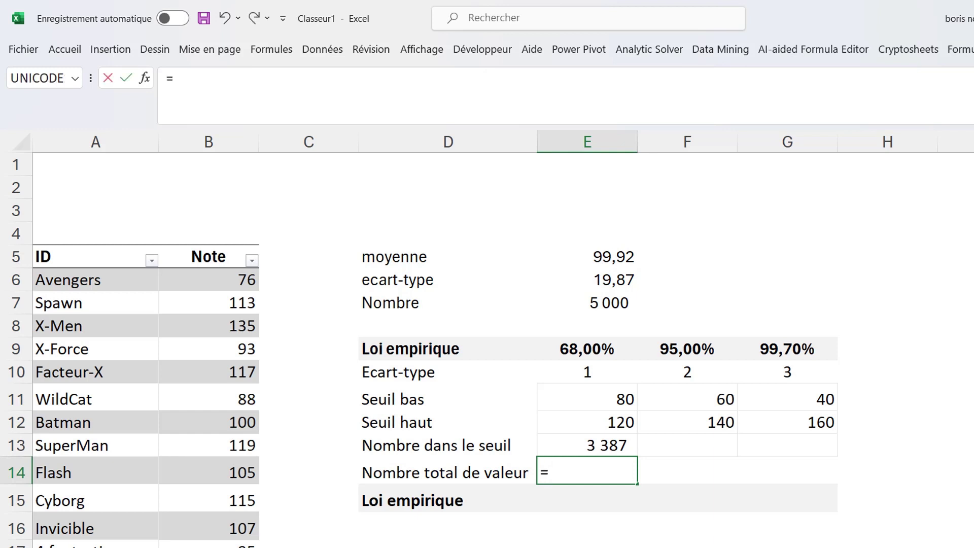
{"action": "type", "text": "nom"}
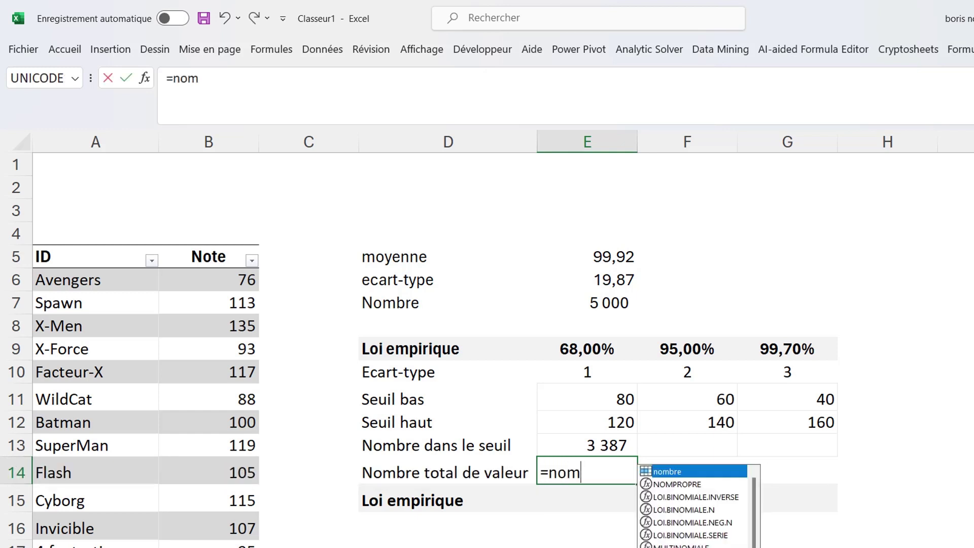
{"action": "double_click", "coordinate": [683, 471]}
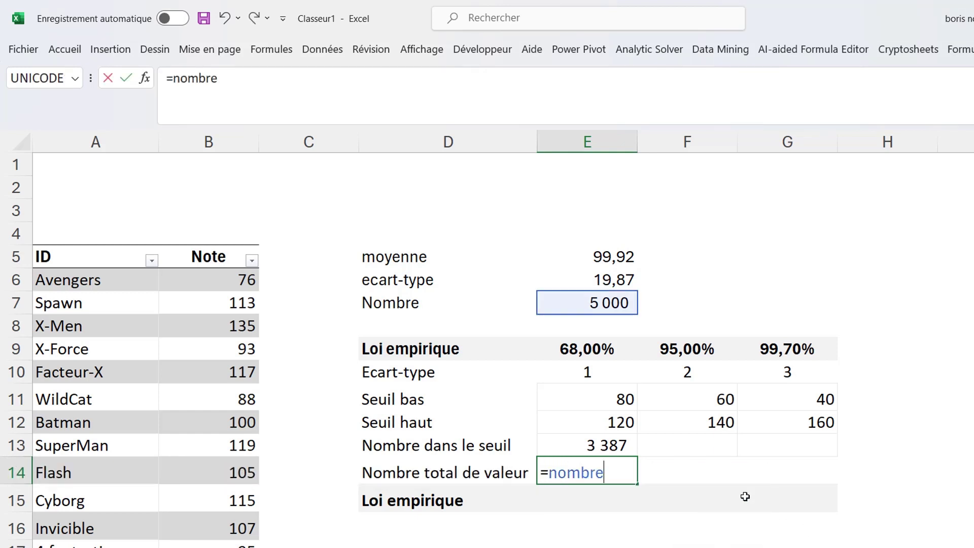
{"action": "key", "text": "Return"}
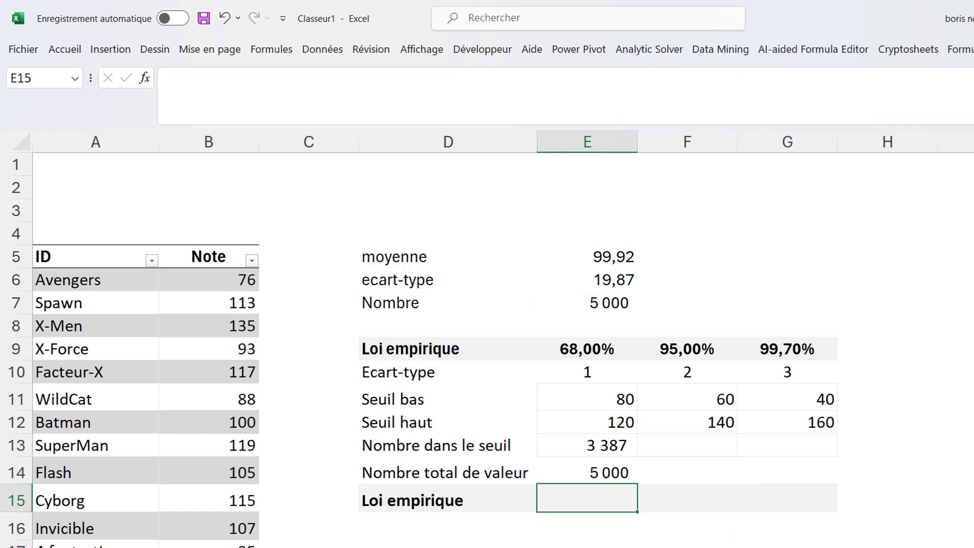
Compute the observed share in E15 as =E13/E14, giving 67,74%
{"action": "type", "text": "="}
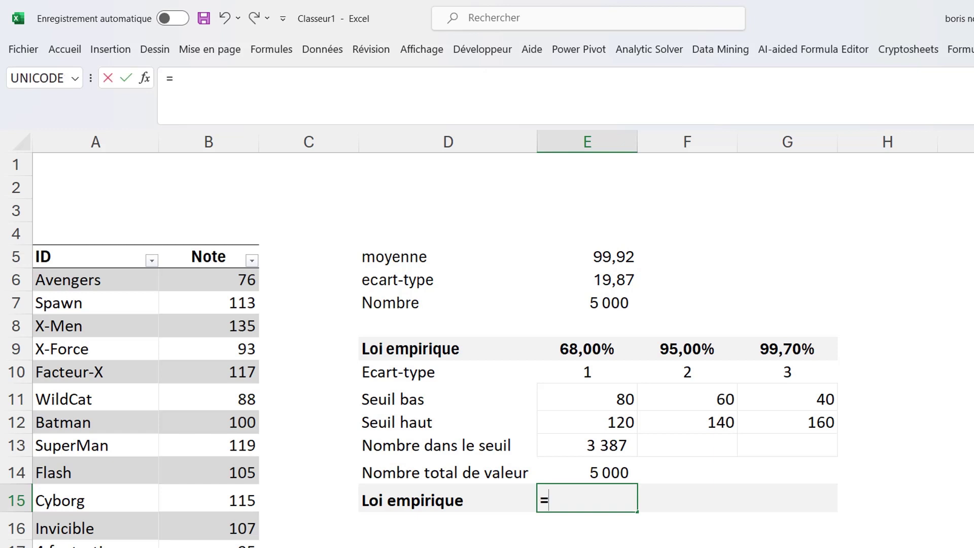
{"action": "left_click", "coordinate": [594, 449]}
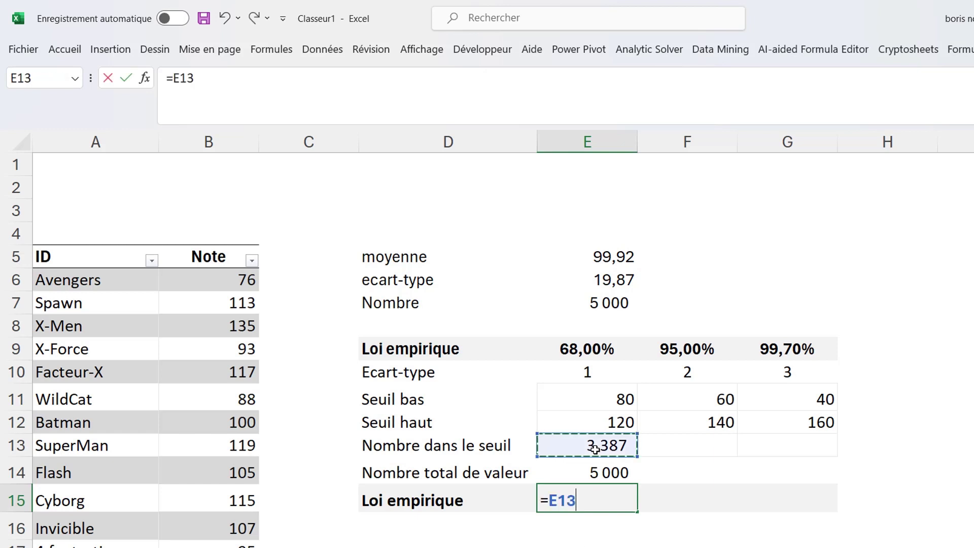
{"action": "type", "text": "/"}
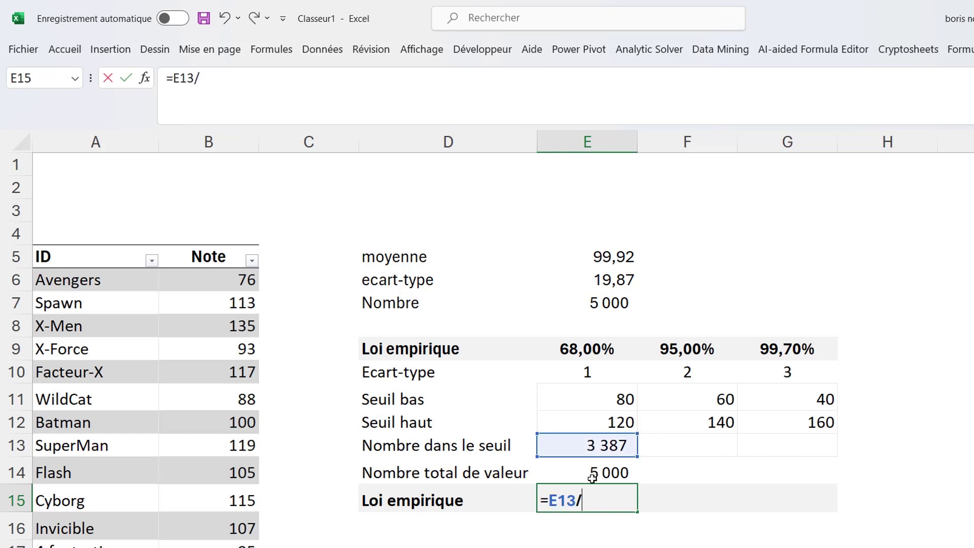
{"action": "left_click", "coordinate": [593, 472]}
{"action": "key", "text": "Return"}
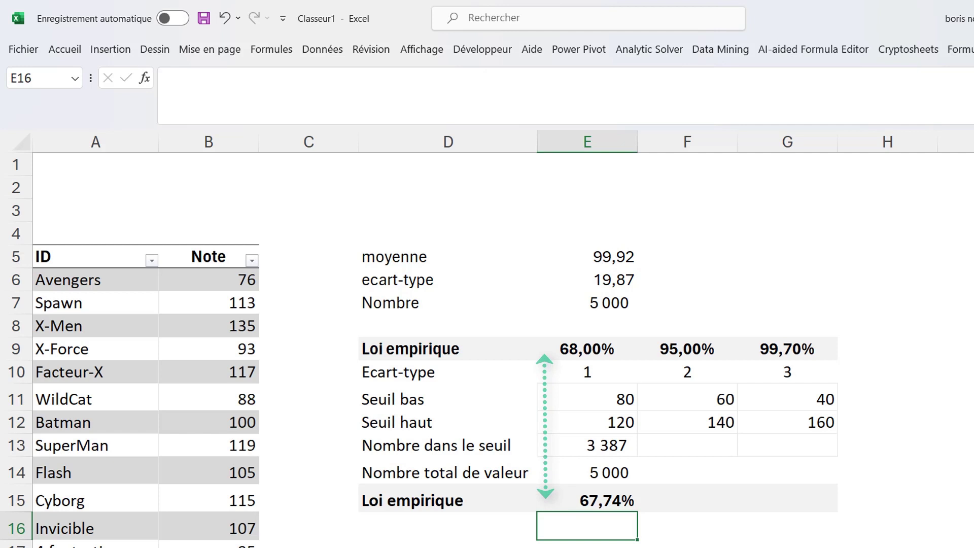
Extend the in-threshold count to F13:G13 and paste the total formula into F14:G14
{"action": "left_click", "coordinate": [603, 445]}
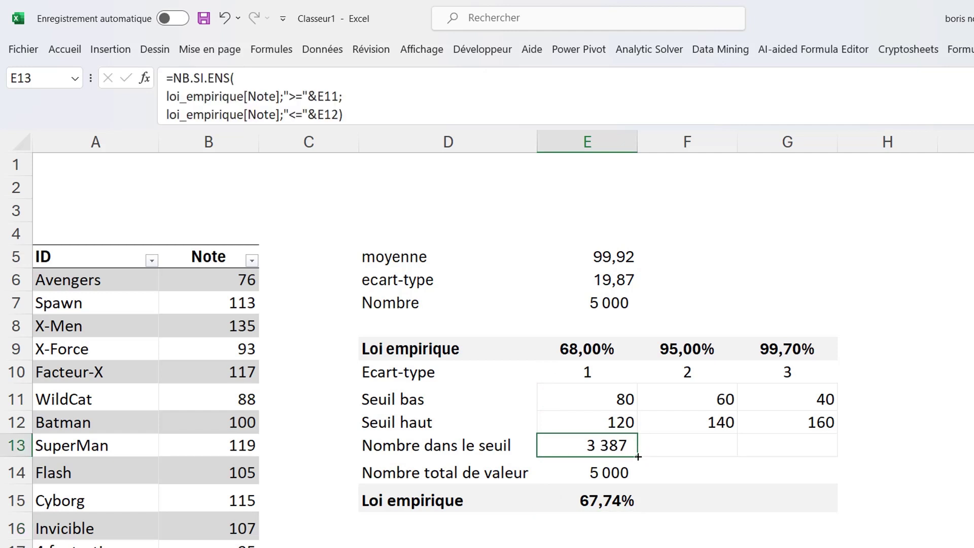
{"action": "left_click_drag", "start_coordinate": [638, 456], "coordinate": [790, 453]}
{"action": "left_click", "coordinate": [873, 445]}
{"action": "left_click", "coordinate": [626, 472]}
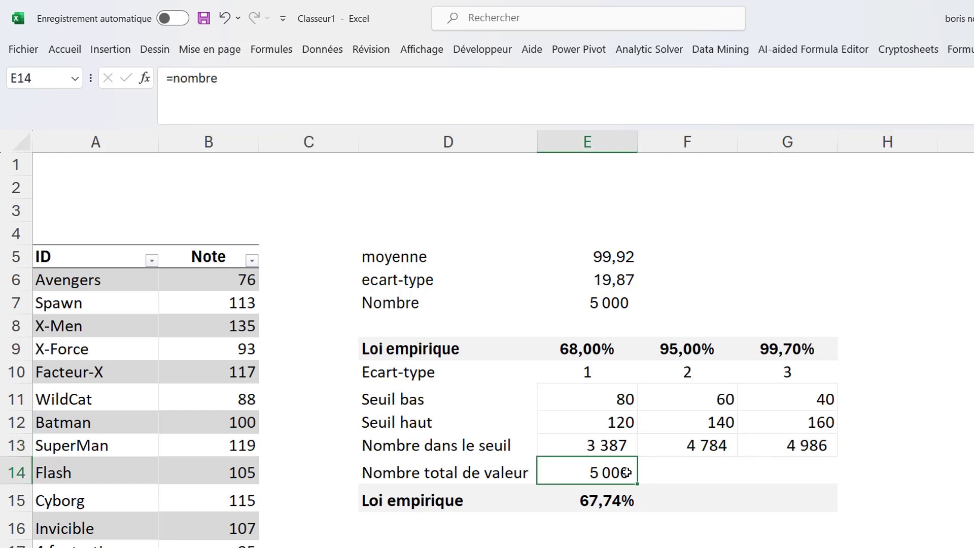
{"action": "right_click", "coordinate": [627, 472]}
{"action": "left_click", "coordinate": [662, 194]}
{"action": "left_click_drag", "start_coordinate": [685, 472], "coordinate": [780, 476]}
{"action": "right_click", "coordinate": [780, 475]}
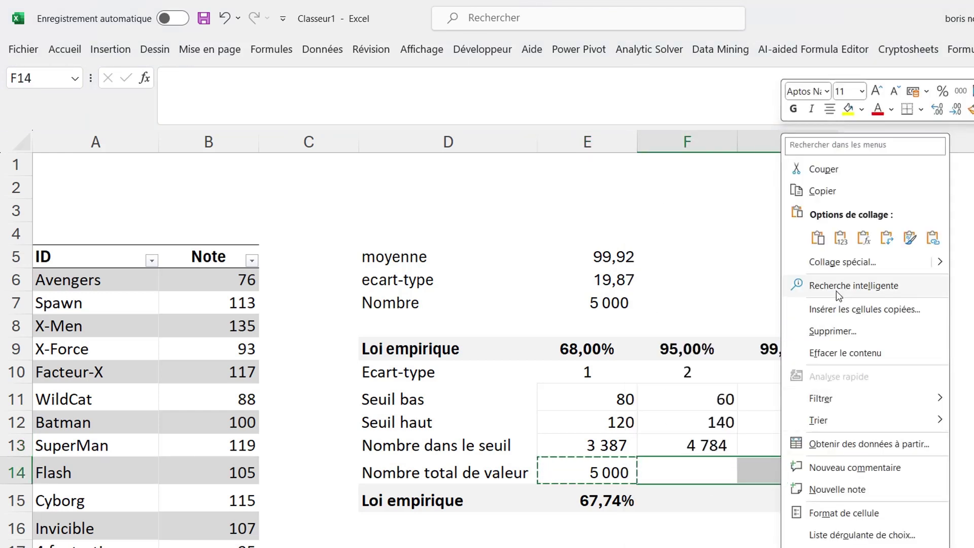
{"action": "left_click", "coordinate": [864, 237]}
Copy the E15 percentage formula into F15:G15, giving 95,68% and 99,72%
{"action": "left_click", "coordinate": [613, 503]}
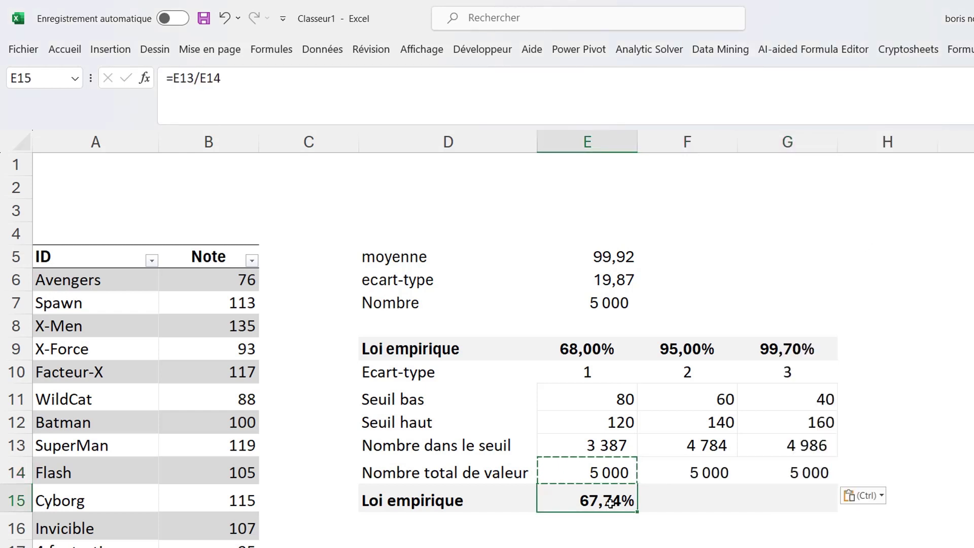
{"action": "right_click", "coordinate": [613, 505]}
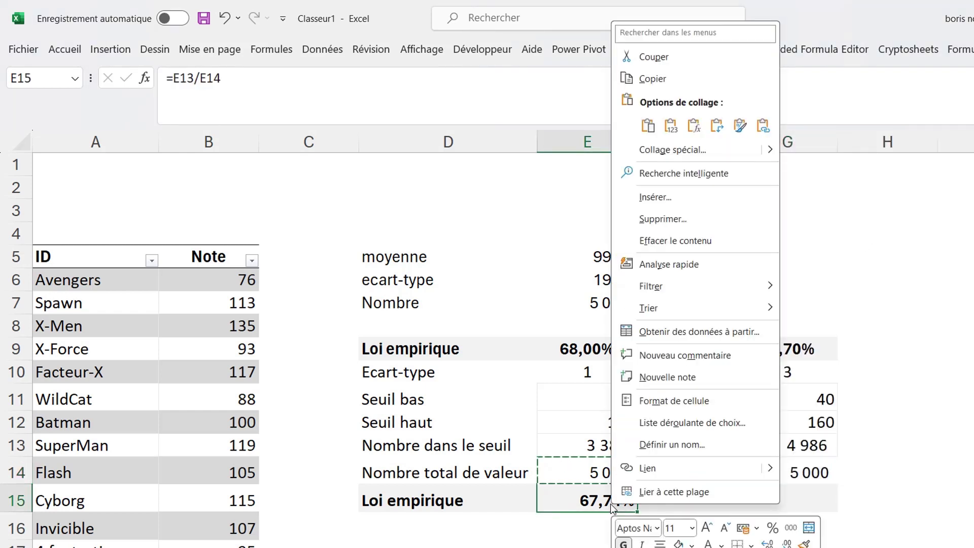
{"action": "left_click", "coordinate": [656, 79]}
{"action": "left_click_drag", "start_coordinate": [696, 505], "coordinate": [754, 504]}
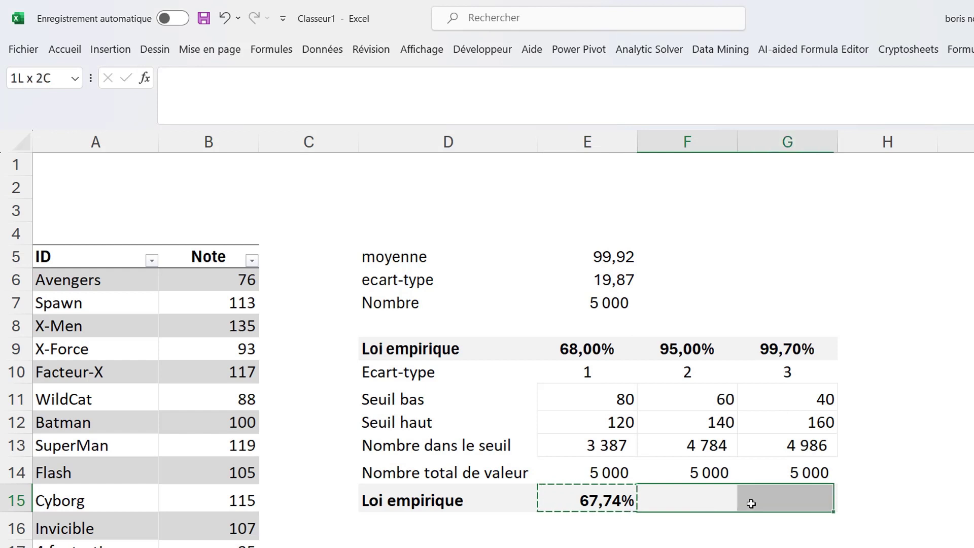
{"action": "key", "text": "ctrl+v"}
{"action": "key", "text": "Escape"}
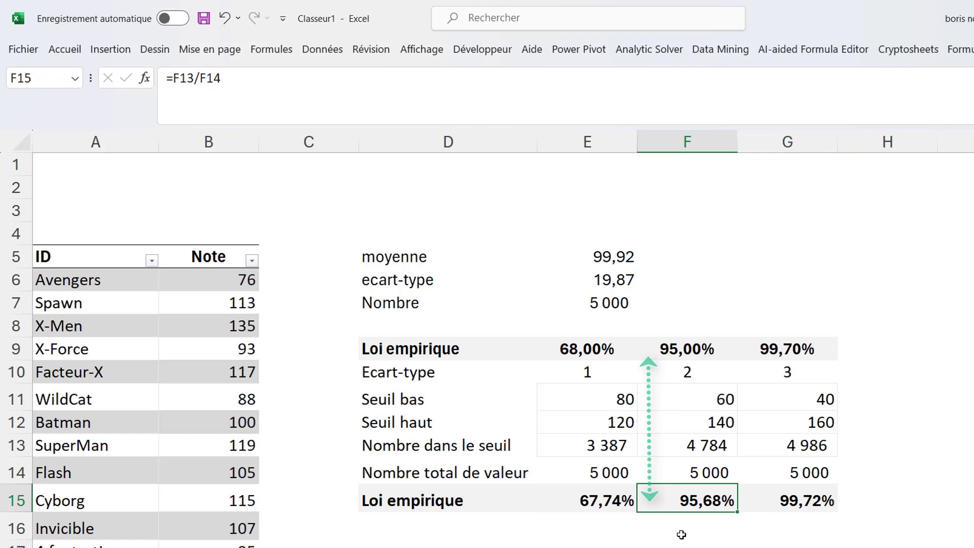
{"action": "key", "text": "Right"}
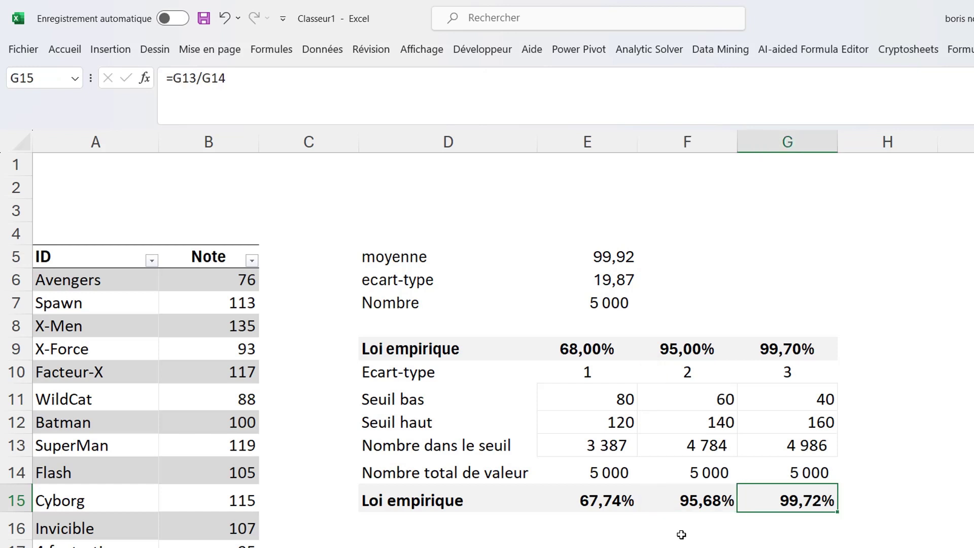